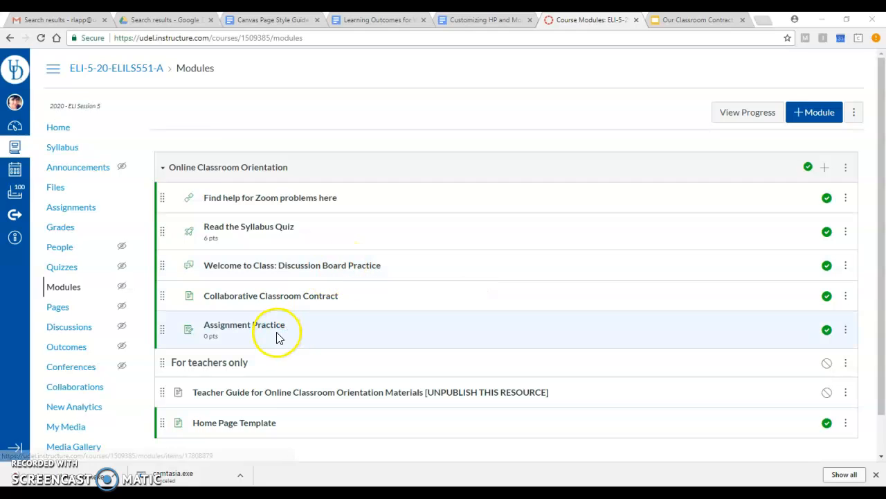
Open the Read the Syllabus Quiz for editing and replace the highlighted placeholder in its instructions with "Syllabus"
{"action": "left_click", "coordinate": [254, 229]}
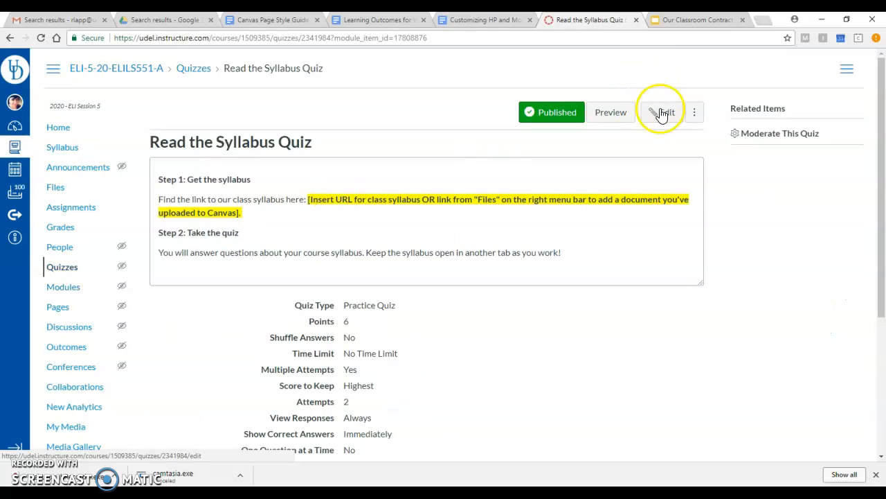
{"action": "left_click", "coordinate": [662, 114]}
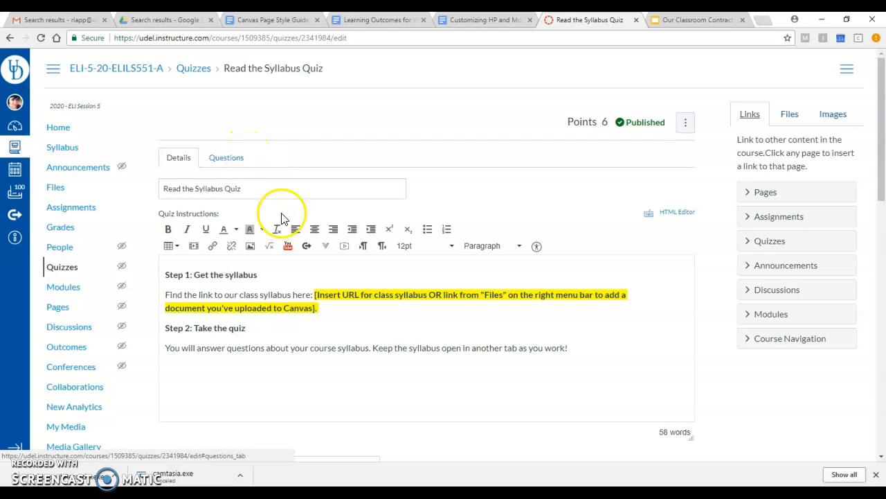
{"action": "left_click", "coordinate": [322, 303]}
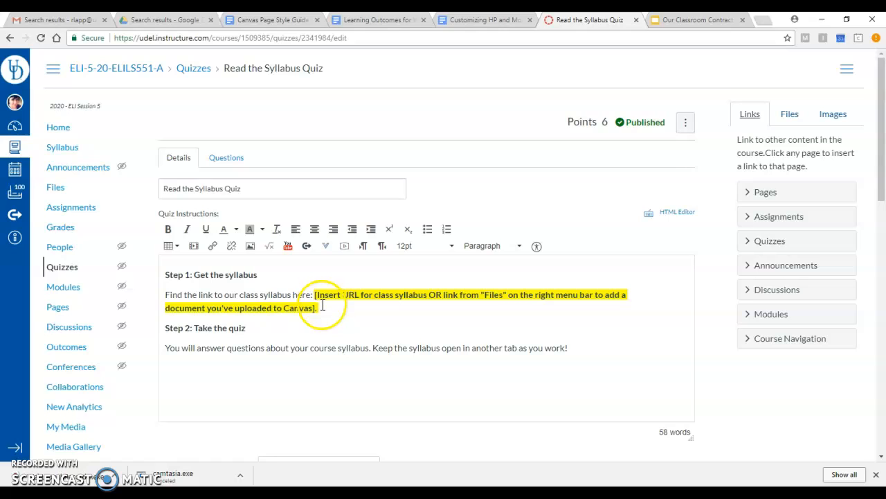
{"action": "left_click_drag", "start_coordinate": [322, 304], "coordinate": [315, 295]}
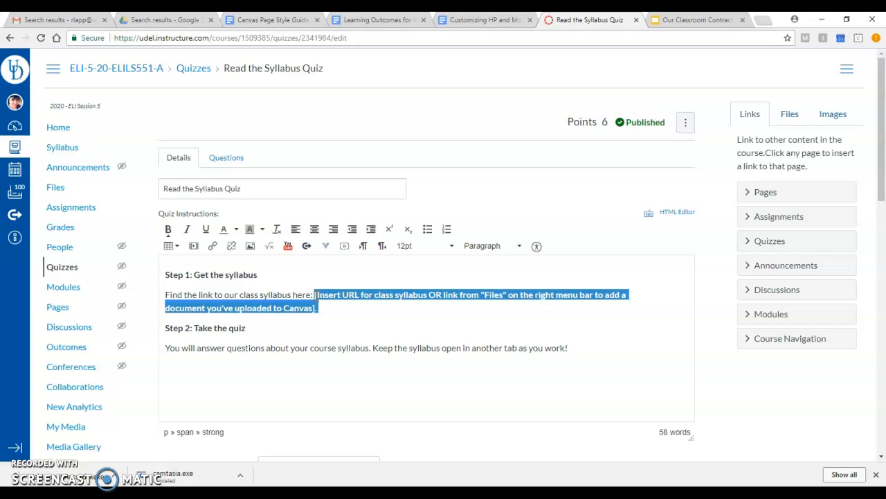
{"action": "key", "text": "BackSpace"}
{"action": "type", "text": "Syllabus"}
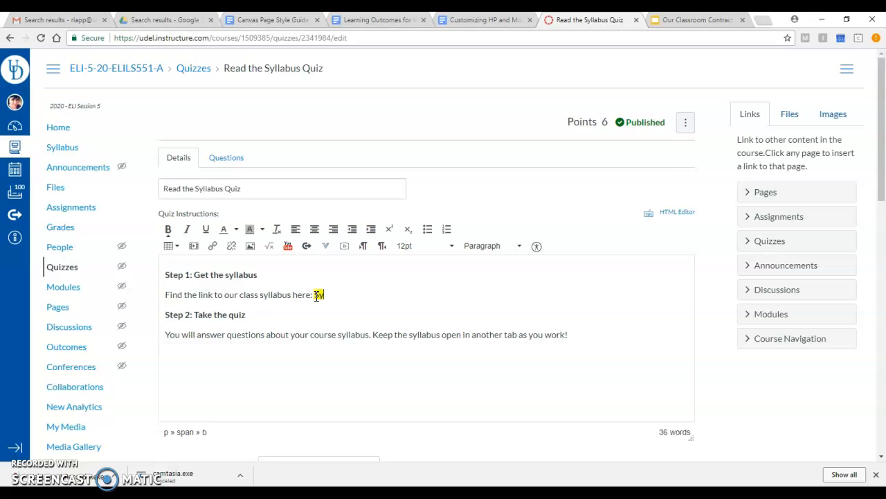
Remove the yellow background color from the word "Syllabus" in the quiz instructions
{"action": "double_click", "coordinate": [328, 293]}
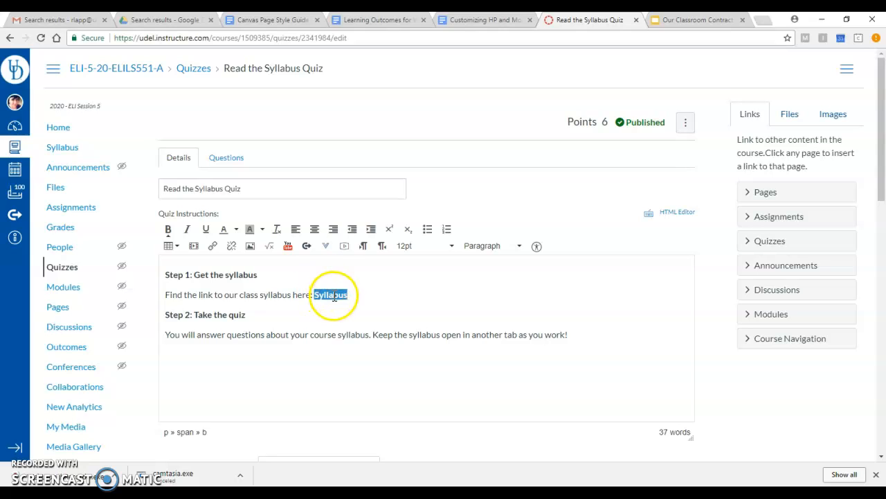
{"action": "left_click", "coordinate": [263, 234]}
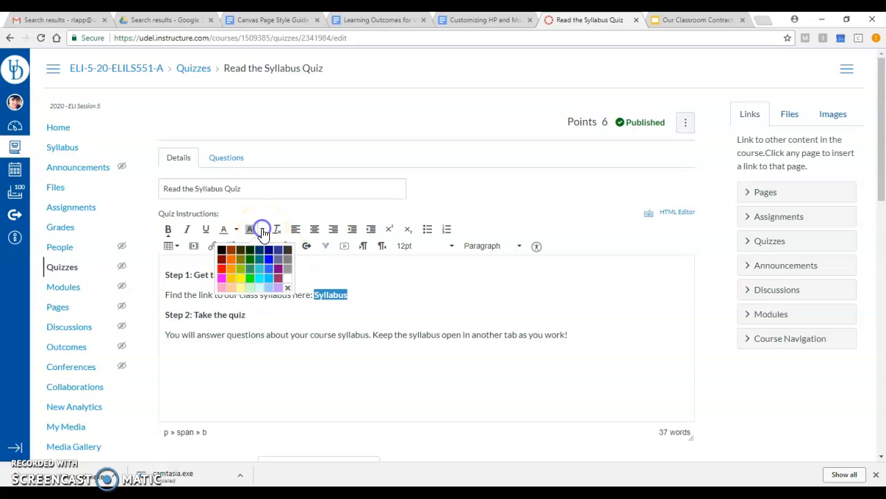
{"action": "left_click", "coordinate": [288, 287]}
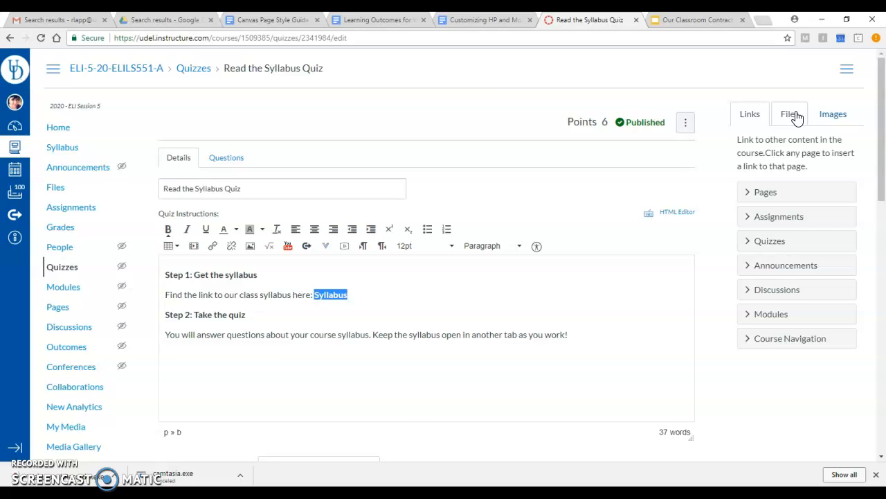
Link the word "Syllabus" in the quiz instructions to the ChartsGraphs PDF from the course files
{"action": "left_click", "coordinate": [796, 116]}
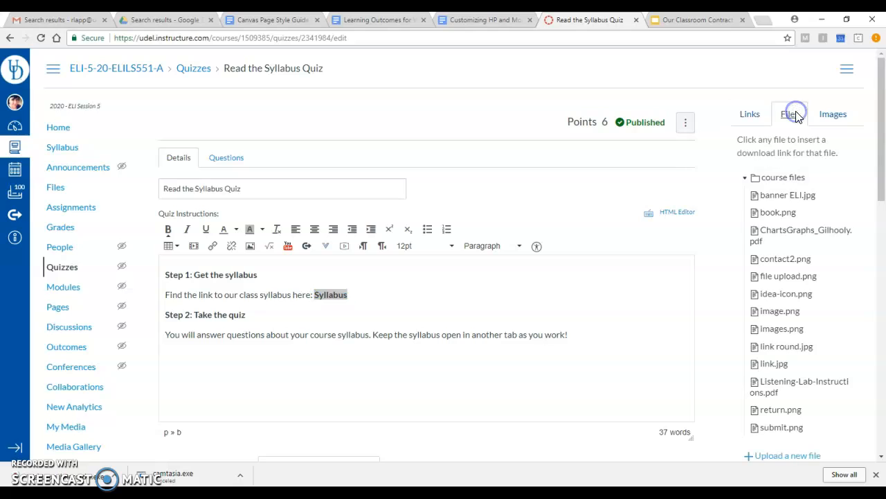
{"action": "left_click", "coordinate": [813, 234]}
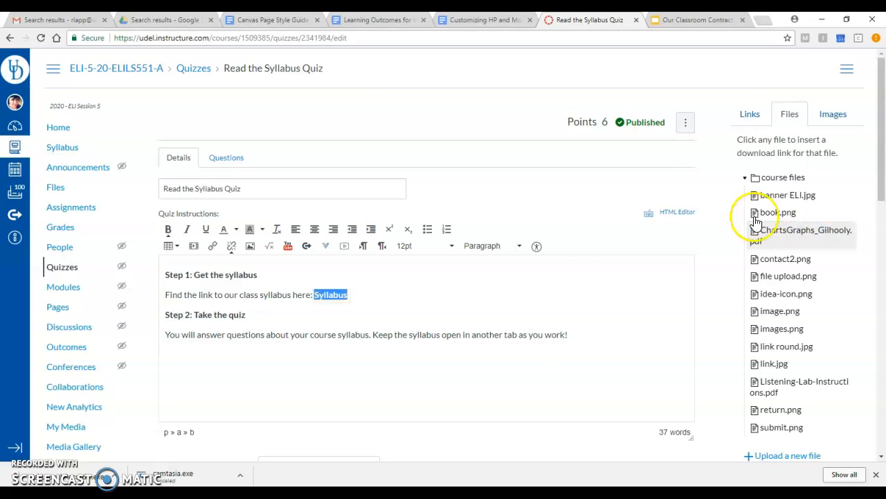
{"action": "left_click", "coordinate": [444, 294]}
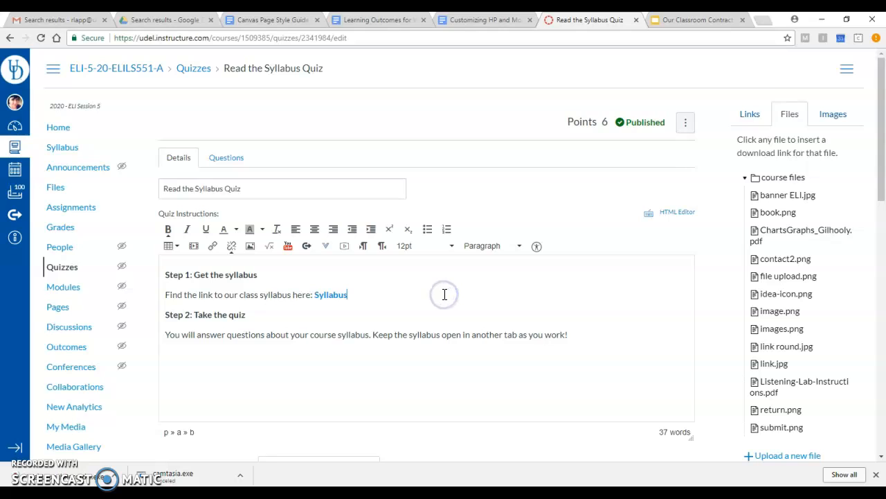
{"action": "left_click", "coordinate": [340, 299]}
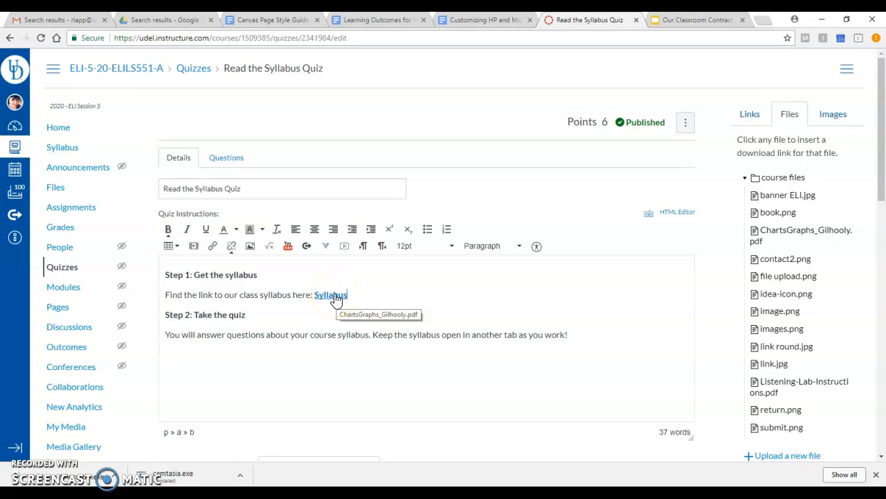
{"action": "left_click", "coordinate": [326, 338]}
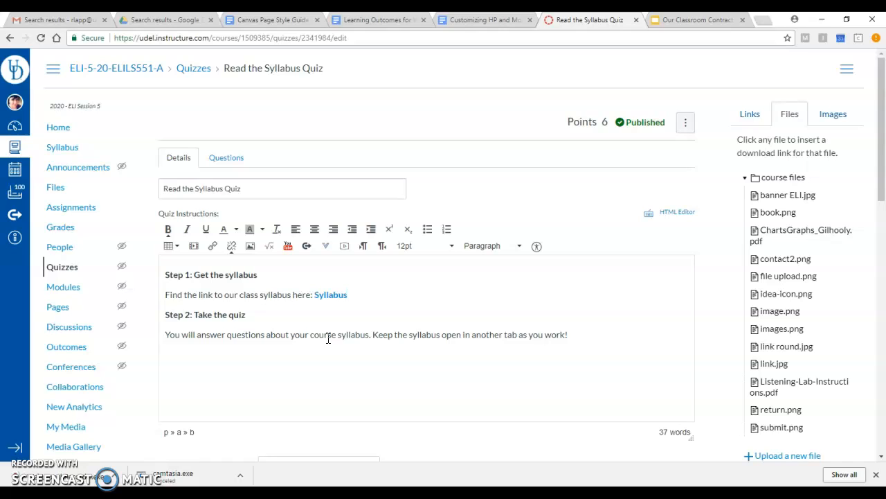
{"action": "left_click", "coordinate": [579, 332]}
{"action": "triple_click", "coordinate": [257, 335]}
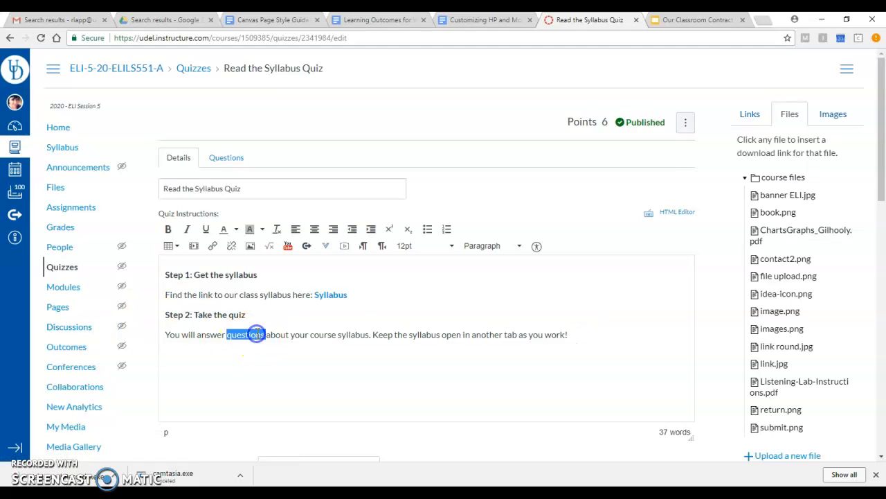
{"action": "left_click", "coordinate": [606, 334]}
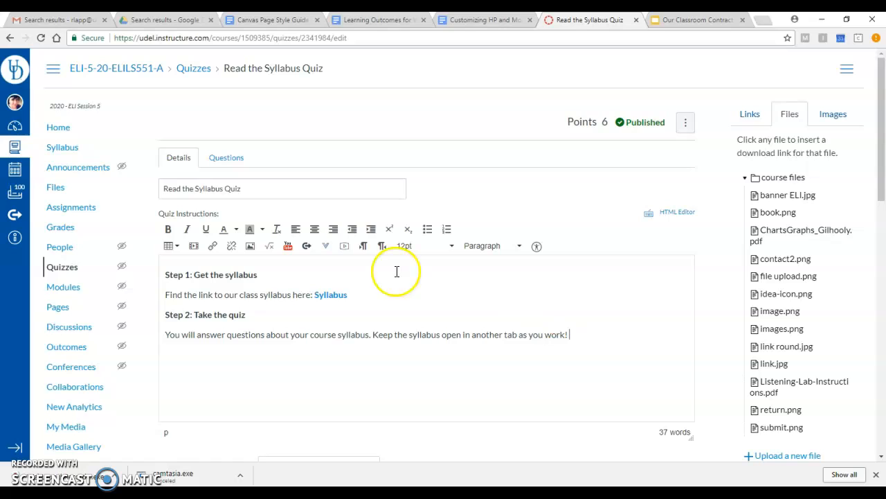
Show the quiz's questions with their details and review the first few questions and their answers
{"action": "left_click", "coordinate": [220, 158]}
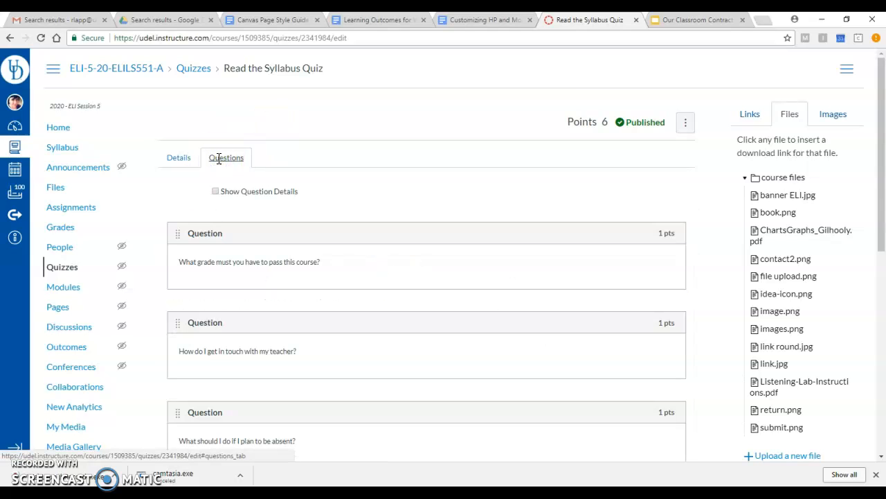
{"action": "left_click", "coordinate": [215, 191]}
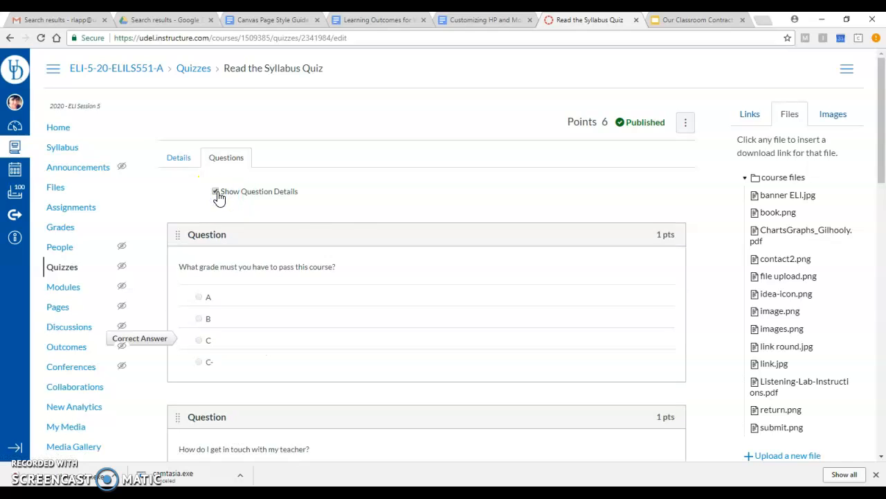
{"action": "left_click", "coordinate": [261, 262]}
{"action": "triple_click", "coordinate": [260, 263]}
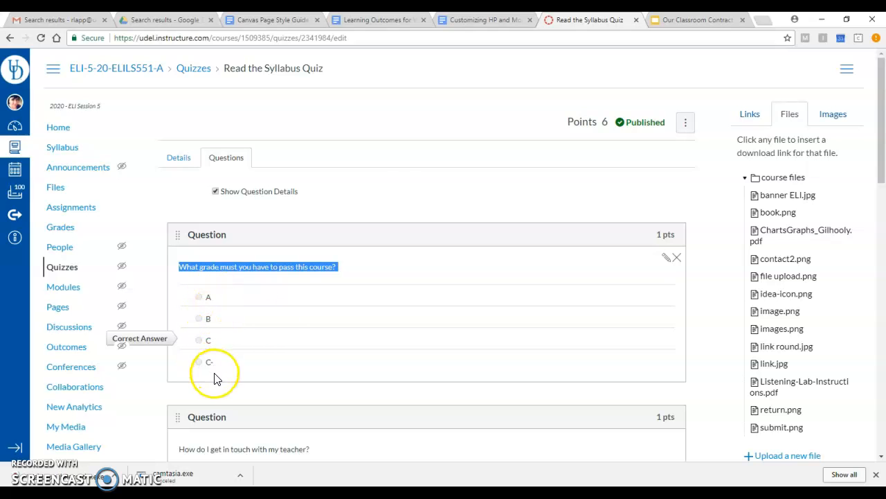
{"action": "scroll", "coordinate": [388, 194], "scroll_direction": "down", "scroll_amount": 2}
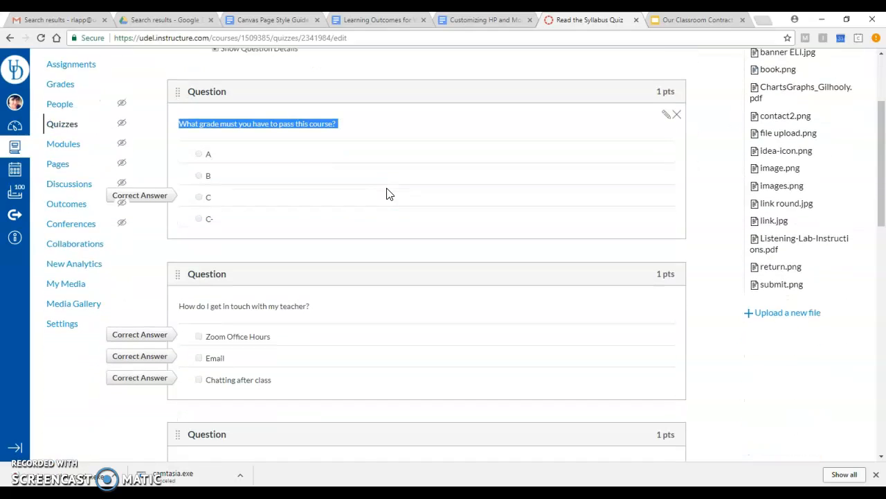
{"action": "scroll", "coordinate": [387, 194], "scroll_direction": "down", "scroll_amount": 3}
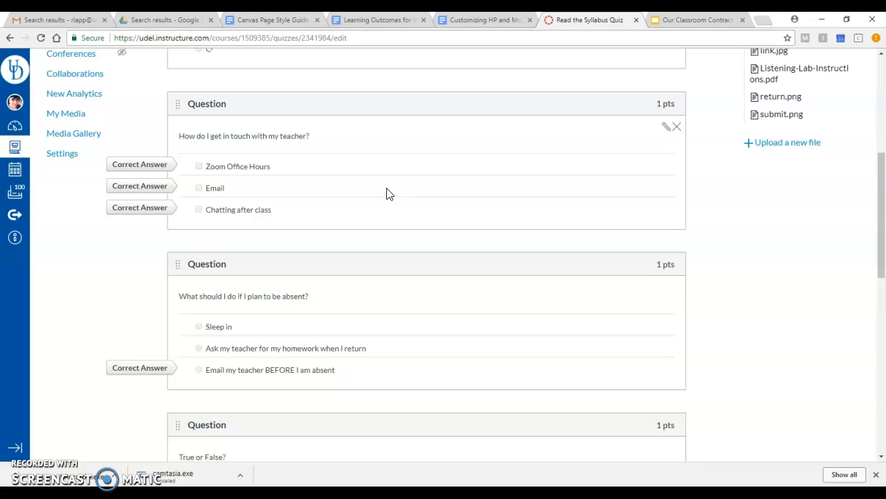
Open the question "How do I get in touch with my teacher?" for editing and look through the available question types
{"action": "left_click", "coordinate": [665, 129]}
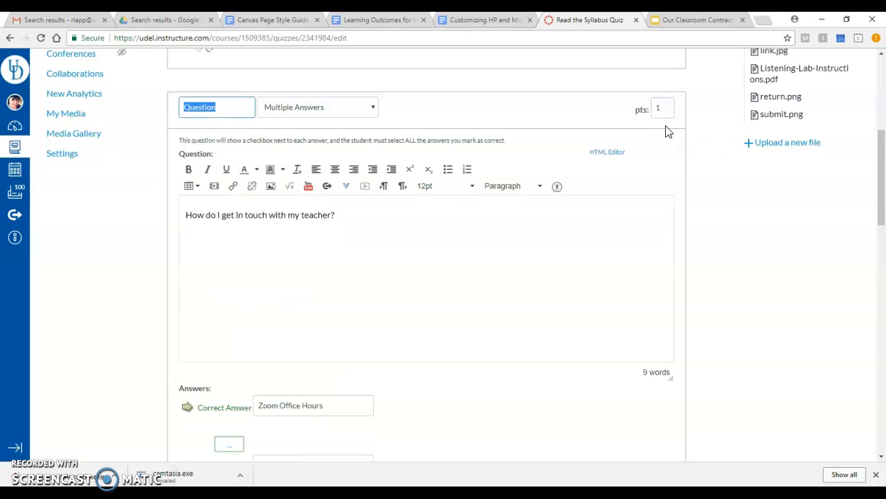
{"action": "left_click", "coordinate": [336, 111]}
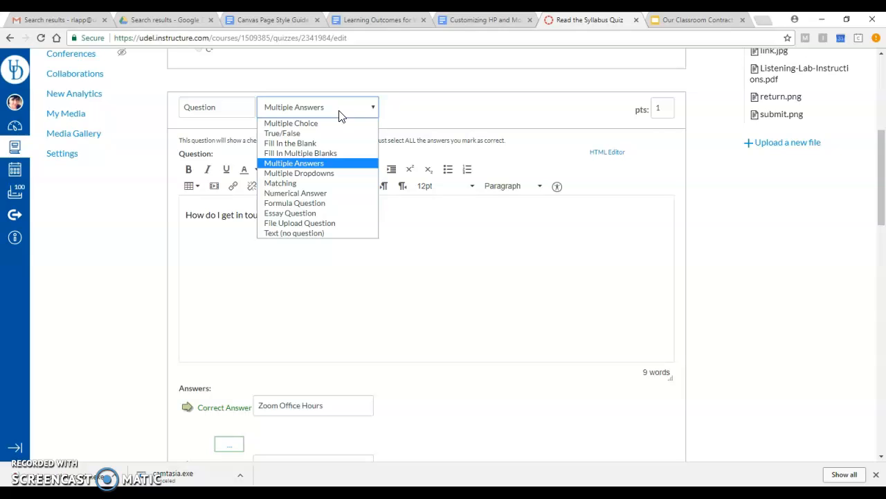
{"action": "left_click", "coordinate": [320, 124]}
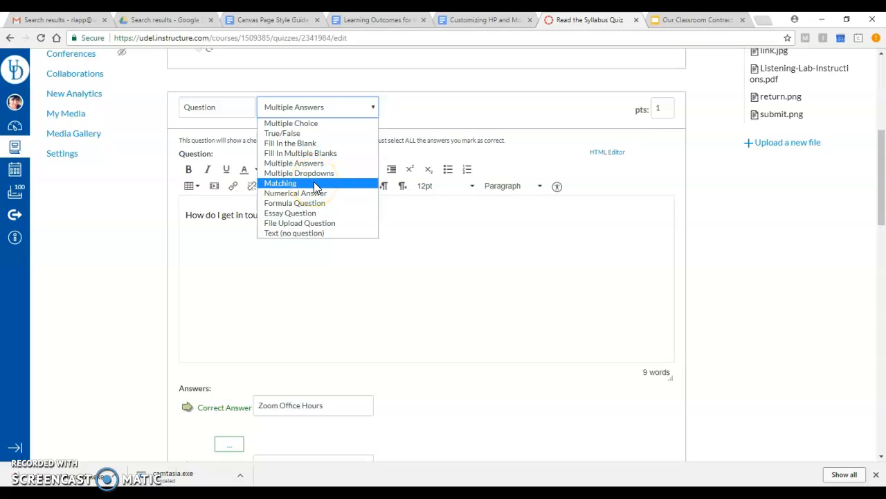
{"action": "left_click", "coordinate": [458, 234]}
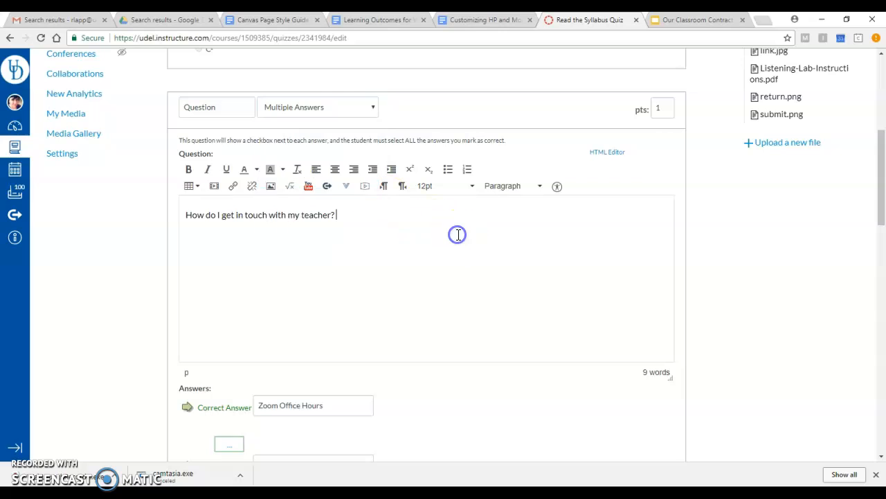
{"action": "triple_click", "coordinate": [280, 212]}
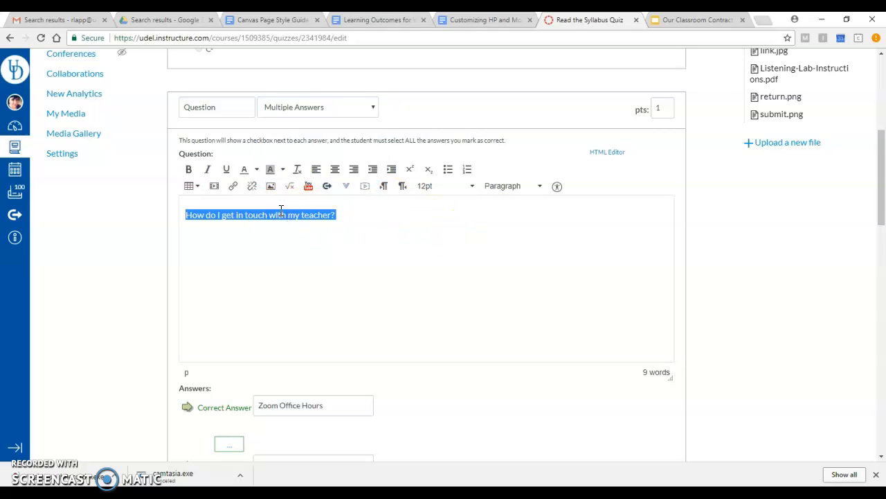
{"action": "left_click", "coordinate": [438, 218]}
Try adding a blank fourth answer marked as correct to the teacher-contact question, and delete that answer
{"action": "scroll", "coordinate": [438, 219], "scroll_direction": "down", "scroll_amount": 3}
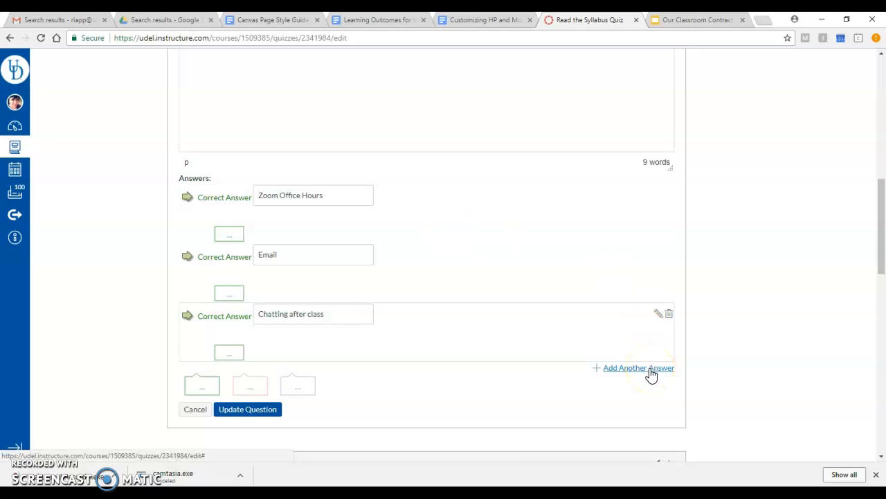
{"action": "left_click", "coordinate": [651, 374]}
{"action": "scroll", "coordinate": [653, 372], "scroll_direction": "down", "scroll_amount": 1}
{"action": "left_click", "coordinate": [322, 283]}
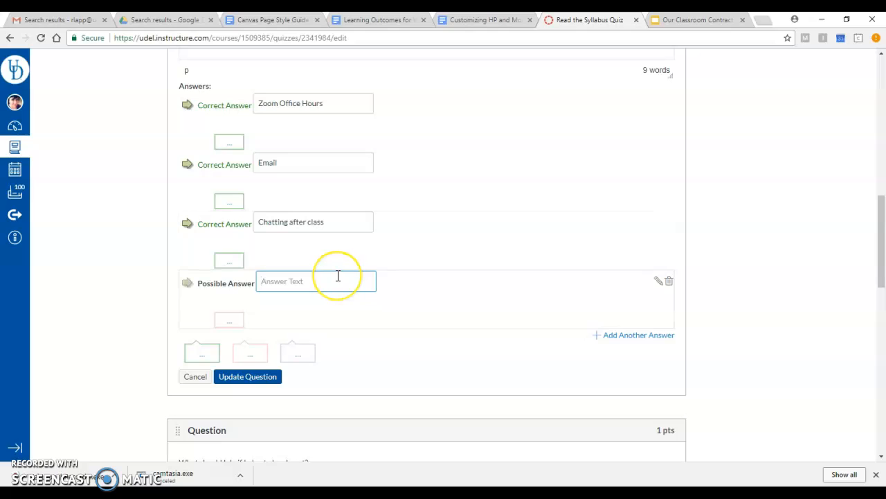
{"action": "left_click", "coordinate": [187, 284]}
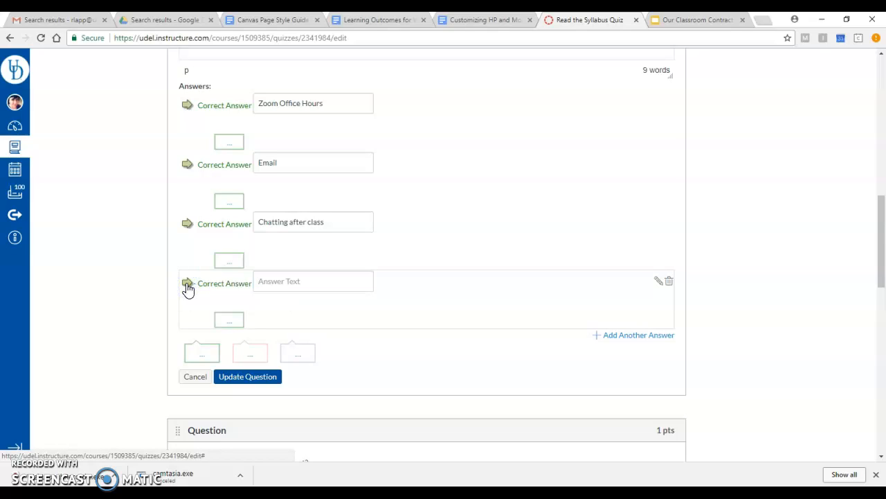
{"action": "left_click", "coordinate": [187, 287]}
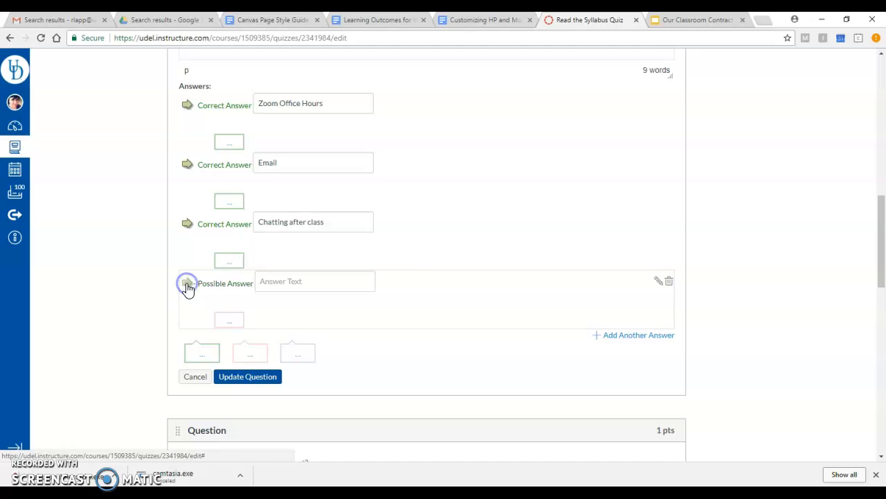
{"action": "left_click", "coordinate": [669, 283]}
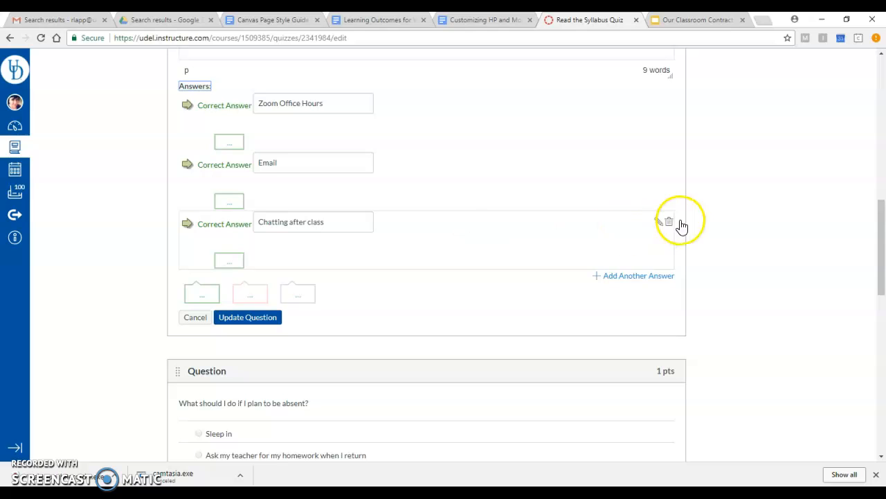
Try adding an essay question reading "What is the most important rule you want to remember from the Classroom Policies section?"
{"action": "scroll", "coordinate": [714, 238], "scroll_direction": "down", "scroll_amount": 10}
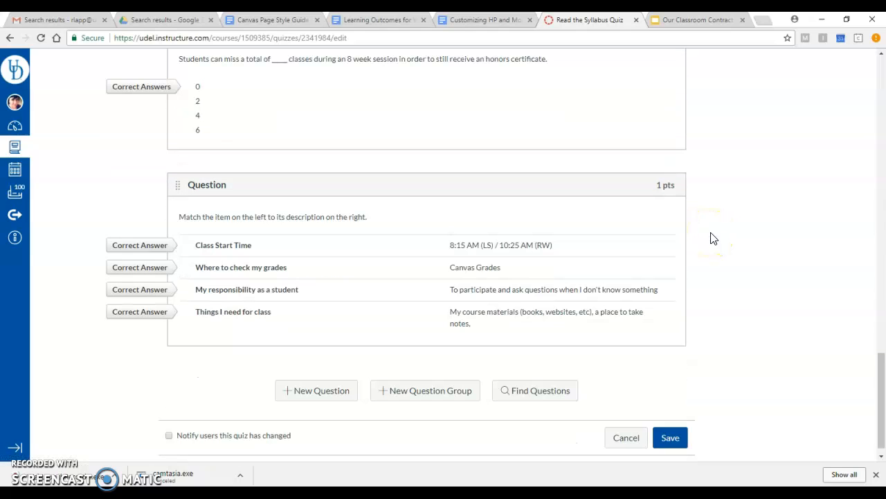
{"action": "left_click", "coordinate": [303, 399]}
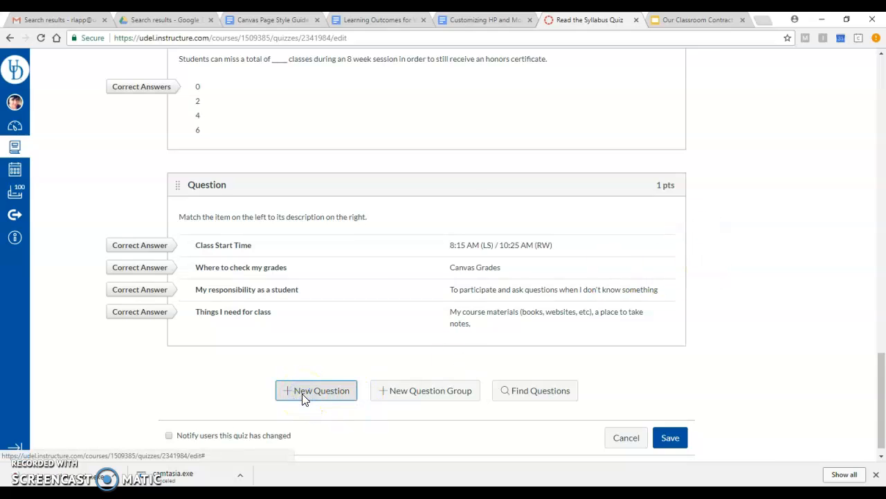
{"action": "left_click", "coordinate": [337, 254]}
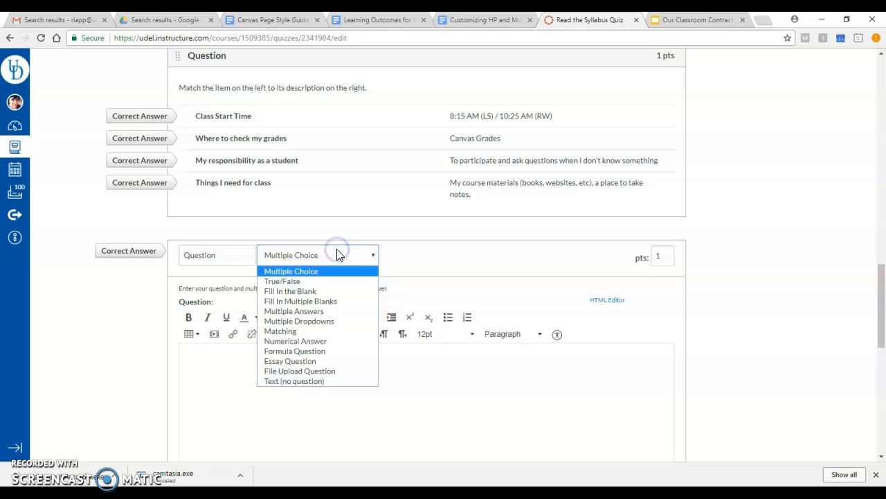
{"action": "left_click", "coordinate": [293, 361]}
{"action": "left_click", "coordinate": [302, 364]}
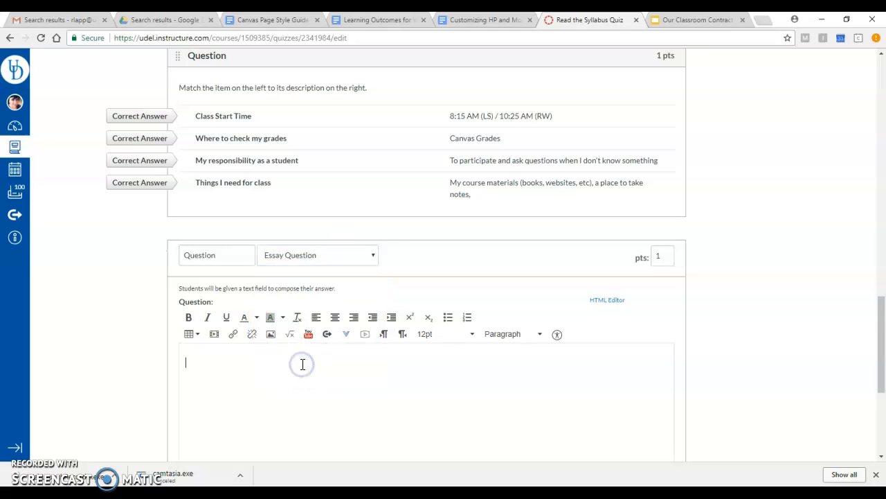
{"action": "type", "text": "What is the most importa"}
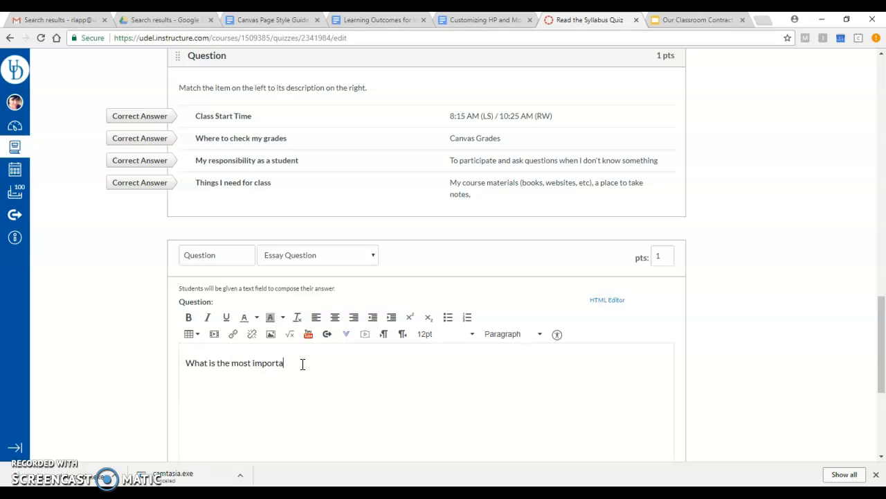
{"action": "type", "text": "nt rule you want to remember from the C"}
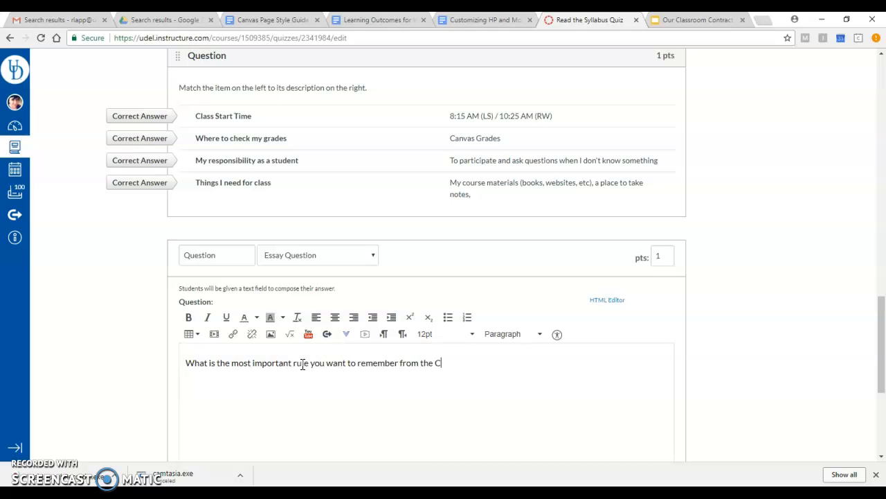
{"action": "type", "text": "lassroom POlicies section?"}
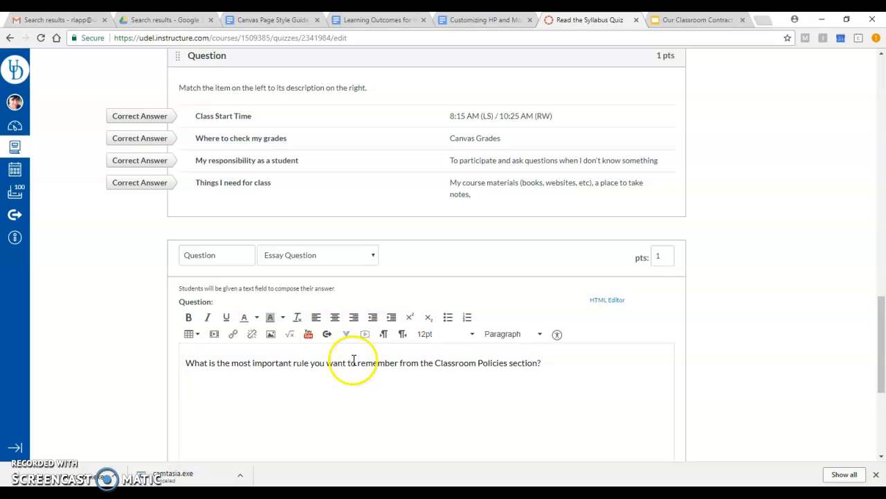
Try changing the new question's type to Multiple Choice, look over its answer fields, and cancel the question
{"action": "left_click", "coordinate": [373, 258]}
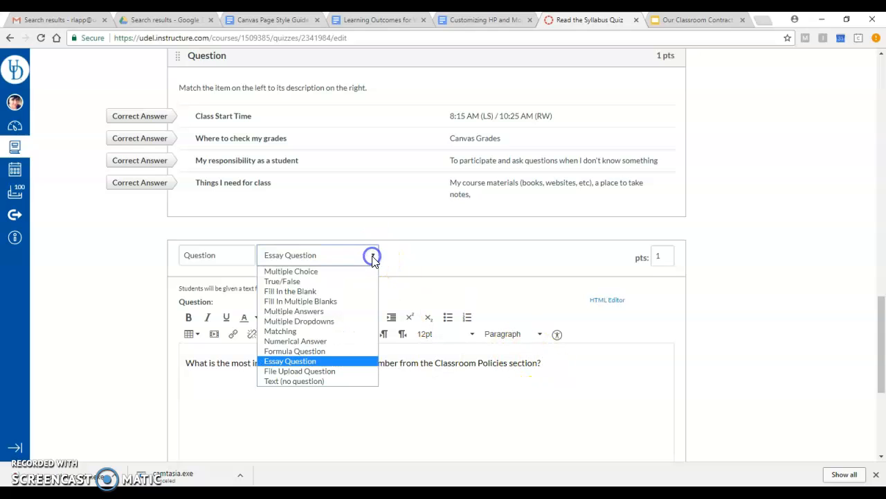
{"action": "left_click", "coordinate": [329, 275]}
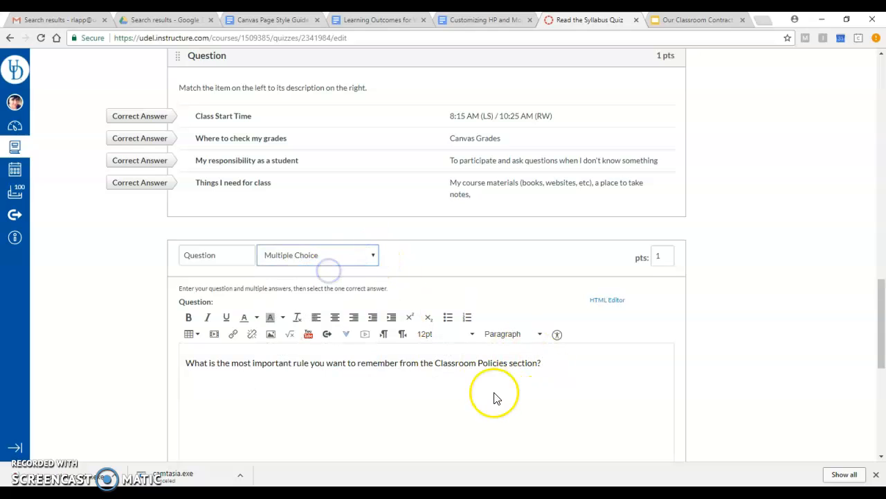
{"action": "scroll", "coordinate": [494, 392], "scroll_direction": "down", "scroll_amount": 5}
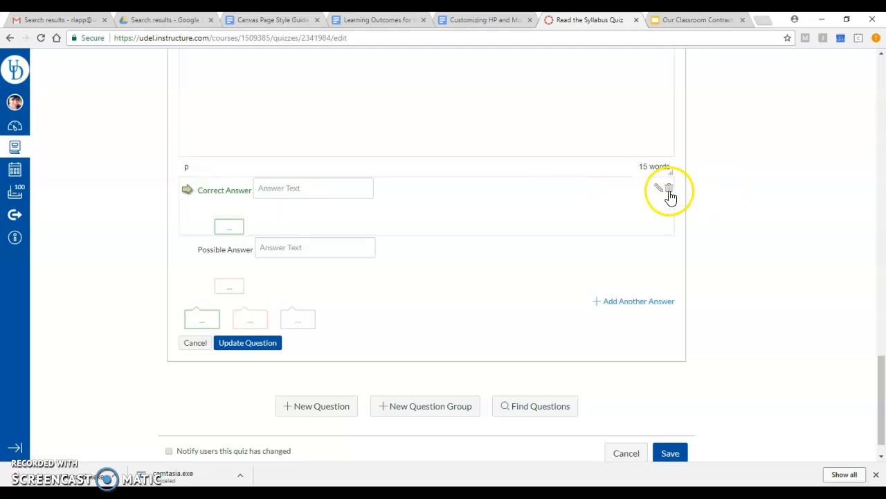
{"action": "scroll", "coordinate": [669, 196], "scroll_direction": "up", "scroll_amount": 4}
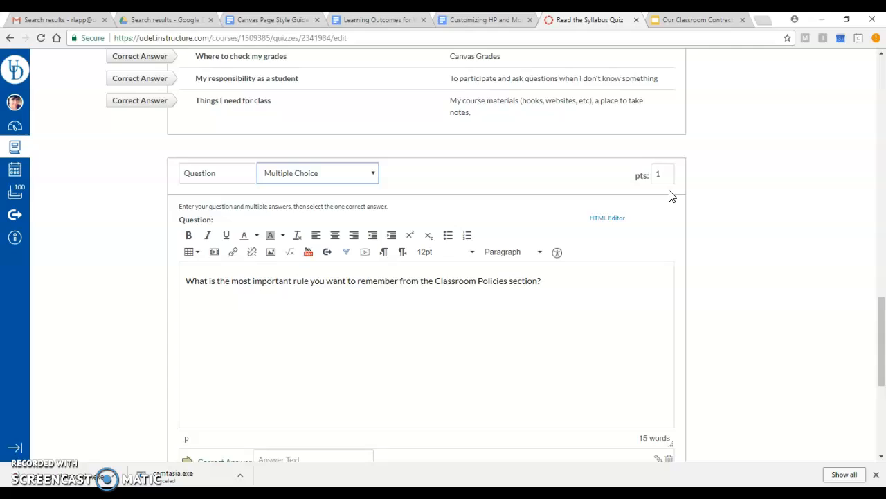
{"action": "scroll", "coordinate": [669, 196], "scroll_direction": "down", "scroll_amount": 4}
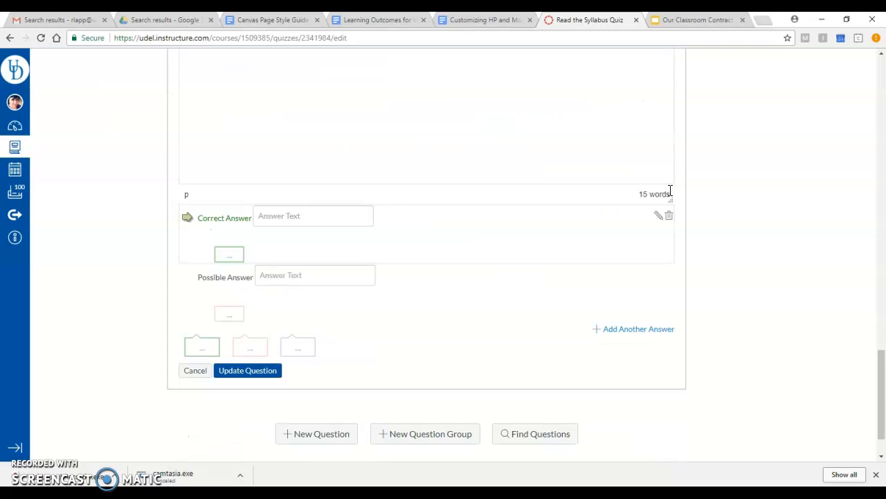
{"action": "left_click", "coordinate": [197, 374]}
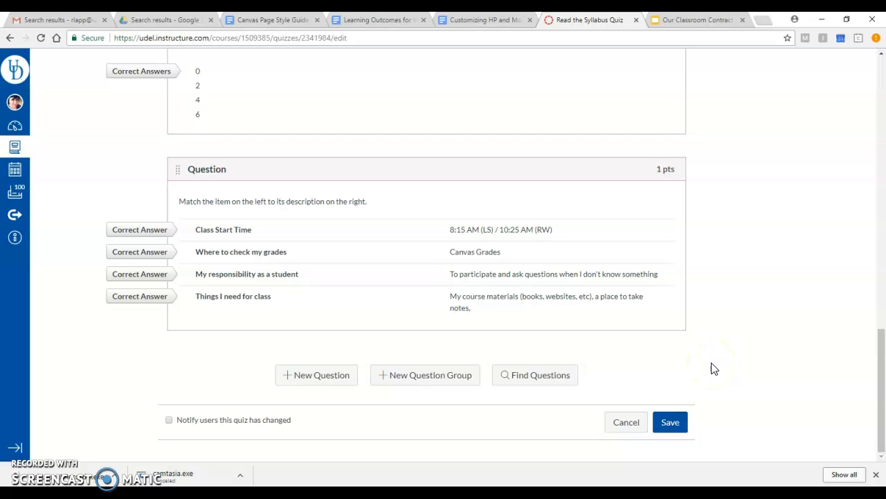
Save the Read the Syllabus Quiz and review its settings summary and assigned dates
{"action": "left_click", "coordinate": [672, 424]}
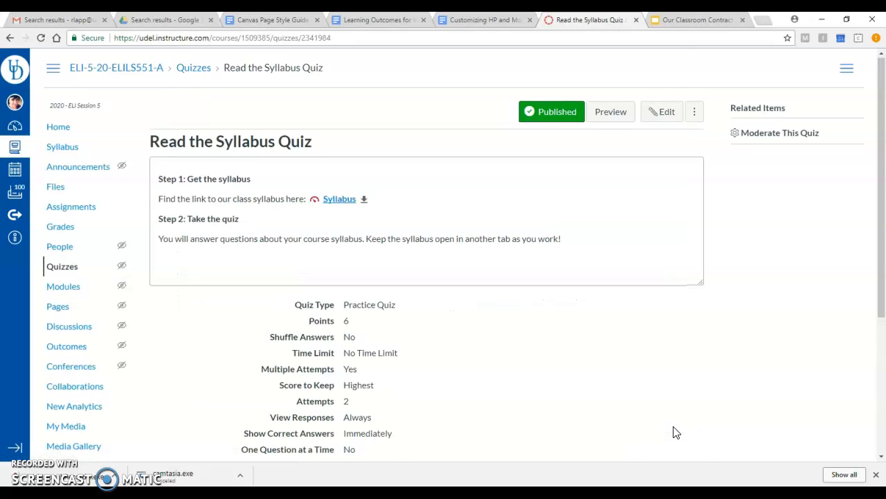
{"action": "scroll", "coordinate": [673, 432], "scroll_direction": "down", "scroll_amount": 3}
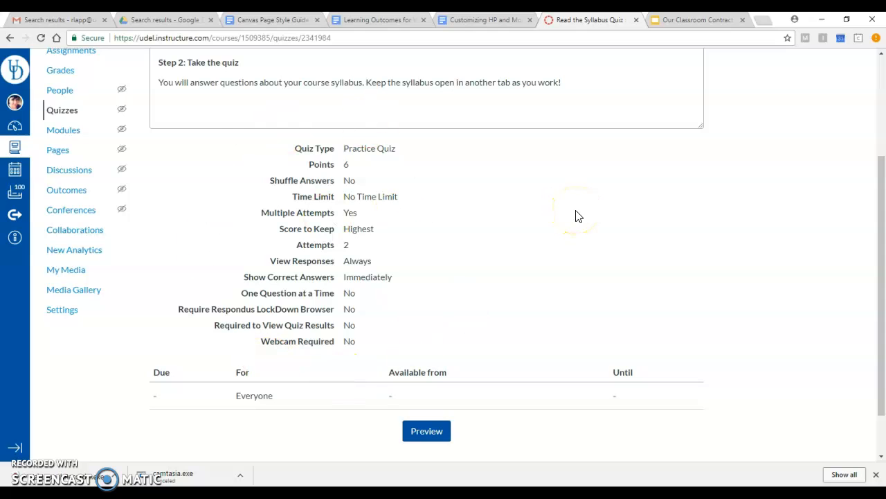
{"action": "scroll", "coordinate": [575, 216], "scroll_direction": "up", "scroll_amount": 1}
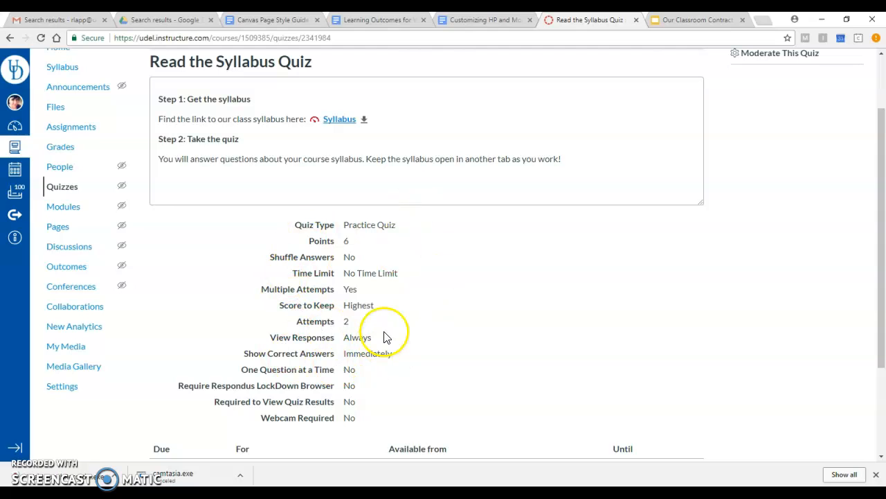
Edit the quiz details to set the due date for everyone to May 5, 2020 at 11:59pm, and save the quiz
{"action": "scroll", "coordinate": [671, 309], "scroll_direction": "up", "scroll_amount": 1}
{"action": "left_click", "coordinate": [668, 113]}
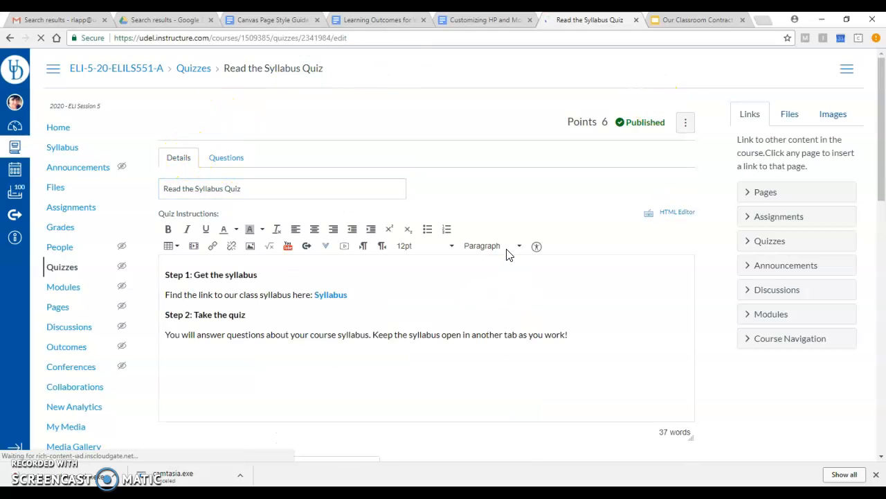
{"action": "scroll", "coordinate": [504, 211], "scroll_direction": "down", "scroll_amount": 1}
{"action": "scroll", "coordinate": [505, 211], "scroll_direction": "down", "scroll_amount": 5}
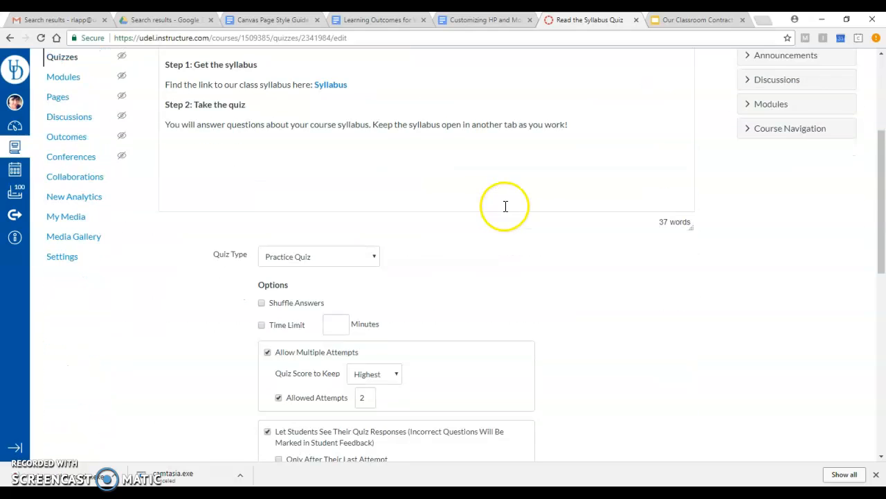
{"action": "scroll", "coordinate": [286, 405], "scroll_direction": "down", "scroll_amount": 3}
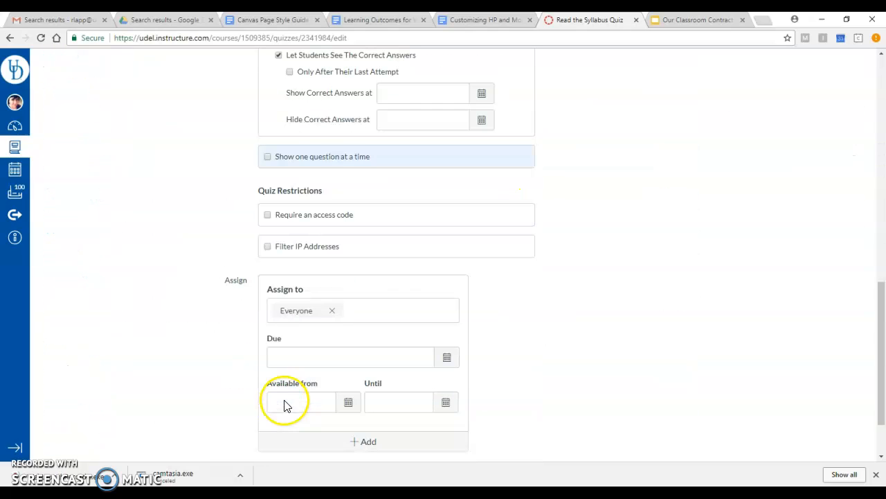
{"action": "left_click", "coordinate": [447, 358]}
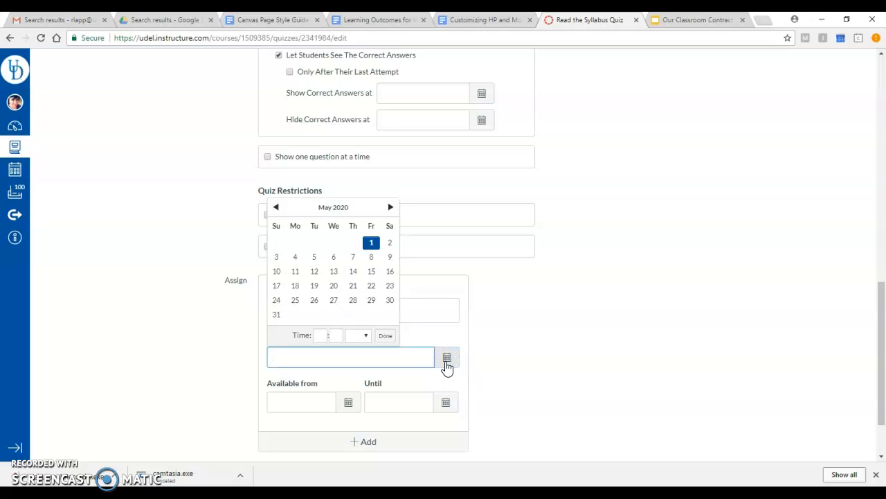
{"action": "left_click", "coordinate": [353, 225]}
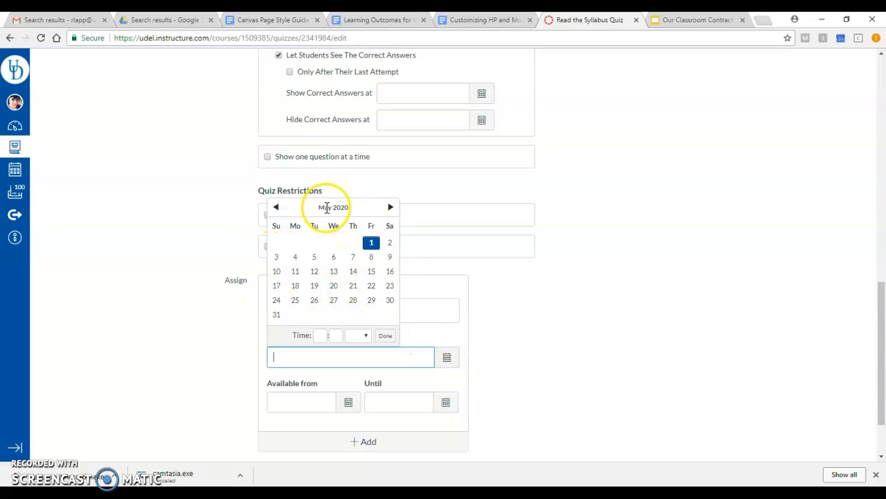
{"action": "left_click", "coordinate": [299, 259]}
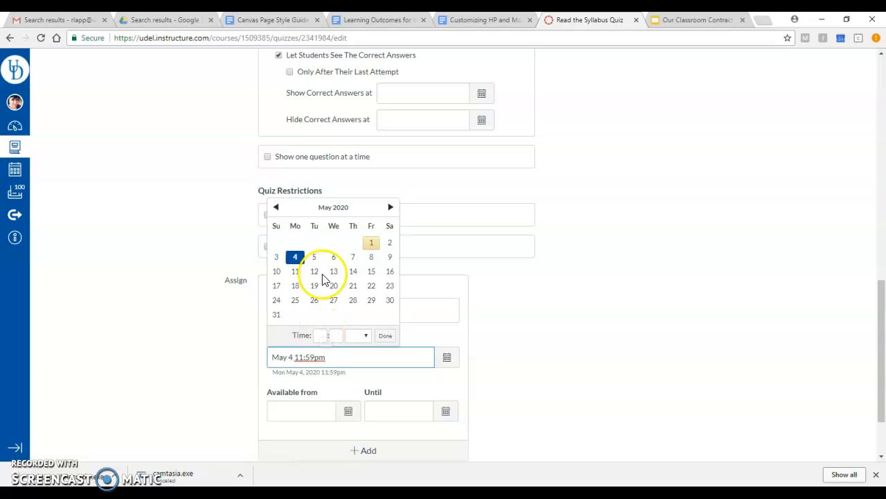
{"action": "left_click", "coordinate": [317, 257]}
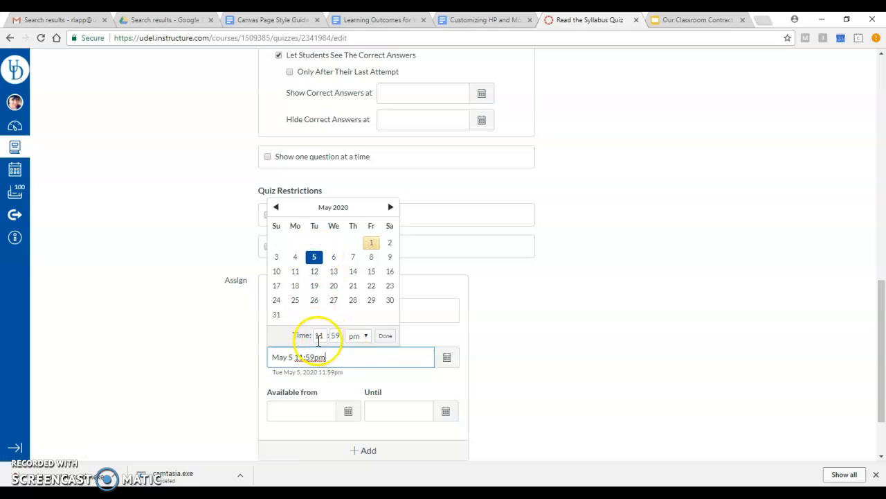
{"action": "left_click", "coordinate": [384, 336]}
{"action": "scroll", "coordinate": [666, 386], "scroll_direction": "down", "scroll_amount": 3}
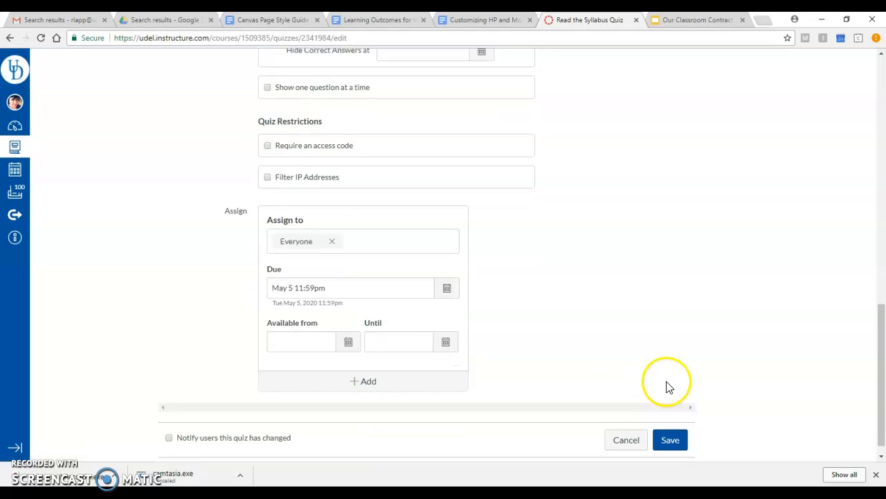
{"action": "left_click", "coordinate": [670, 416]}
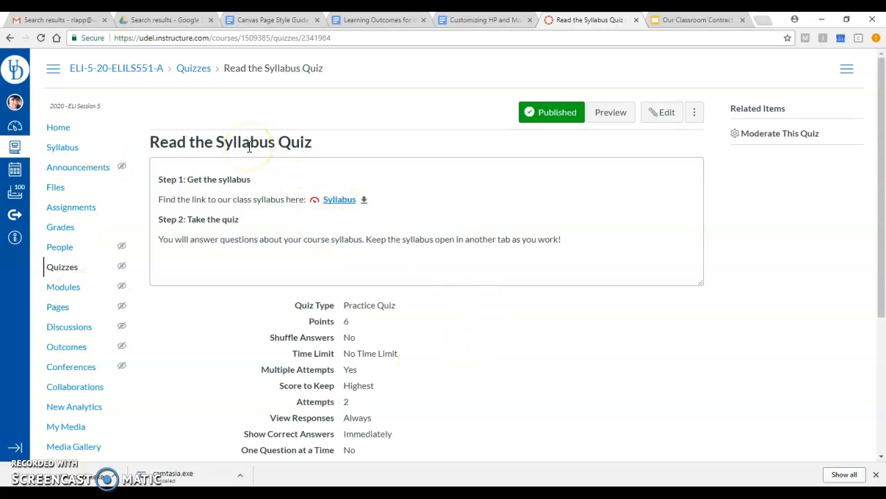
Open the Collaborative Classroom Contract page from the course modules and read its instructions
{"action": "left_click", "coordinate": [56, 288]}
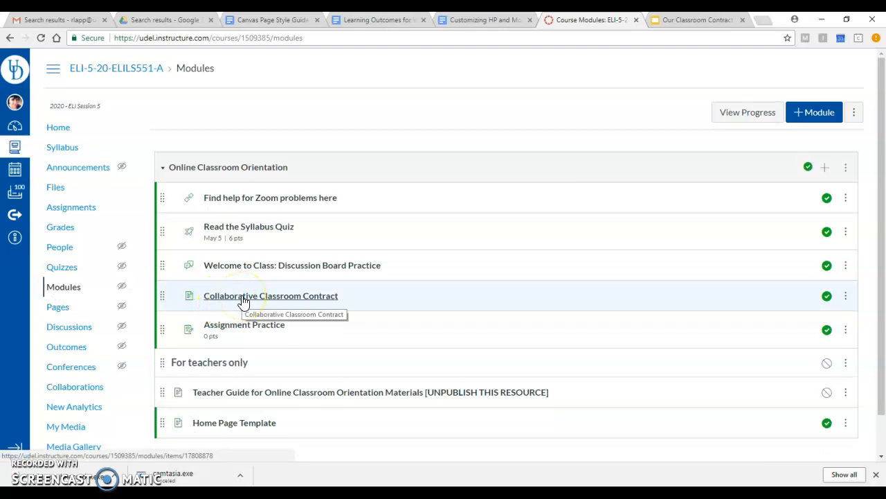
{"action": "left_click", "coordinate": [242, 298]}
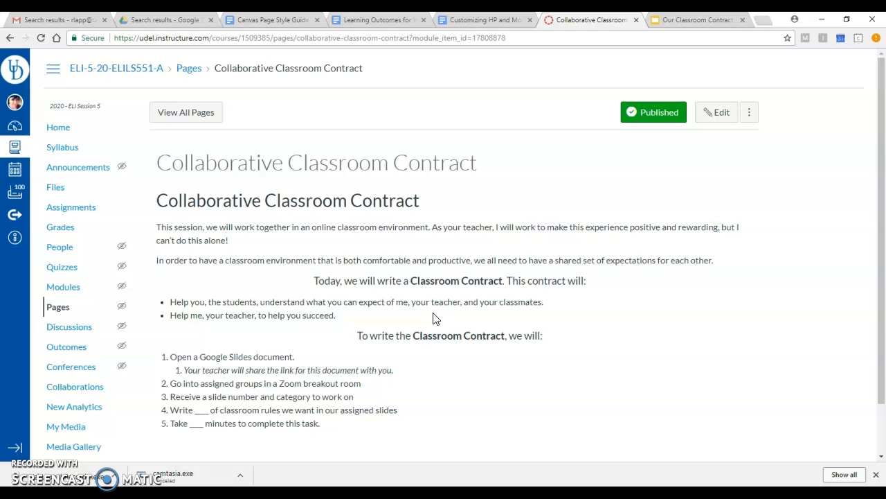
Open the Teacher Guide for Online Classroom Orientation Materials from the modules and read through to the Collaborative Classroom Contract section
{"action": "left_click", "coordinate": [64, 290]}
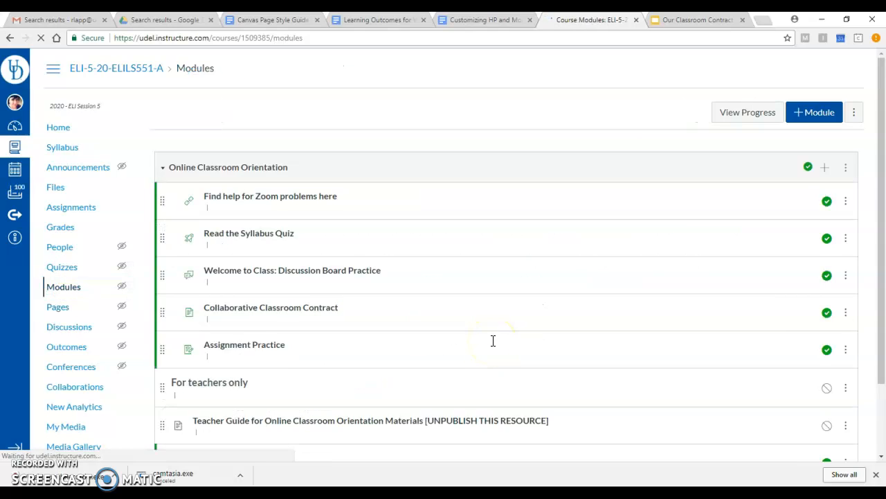
{"action": "scroll", "coordinate": [494, 340], "scroll_direction": "down", "scroll_amount": 1}
{"action": "left_click", "coordinate": [283, 355]}
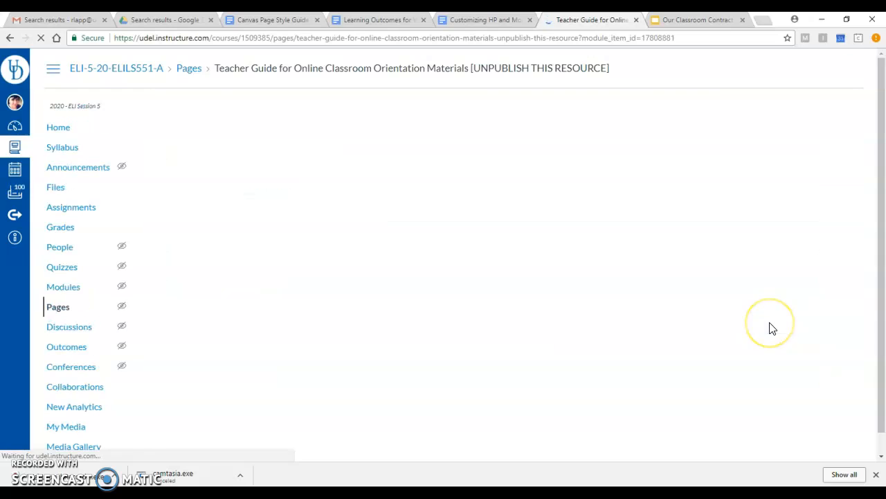
{"action": "left_click_drag", "start_coordinate": [611, 70], "coordinate": [475, 82]}
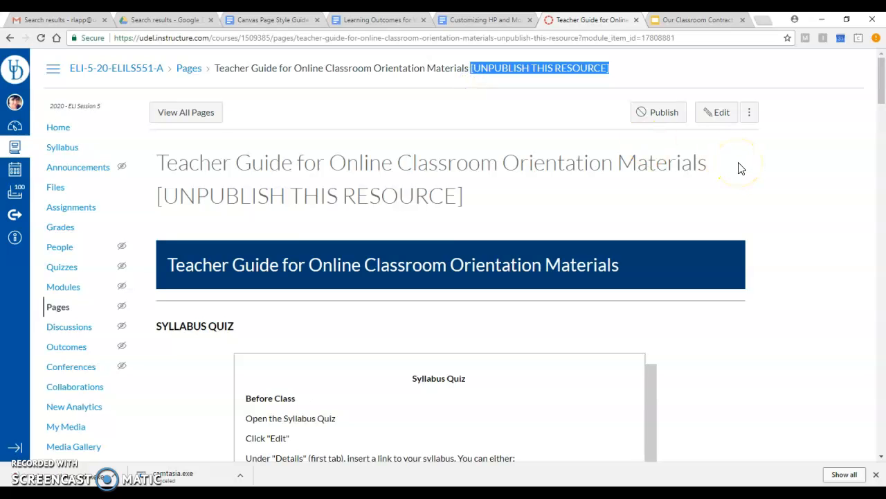
{"action": "scroll", "coordinate": [741, 169], "scroll_direction": "down", "scroll_amount": 2}
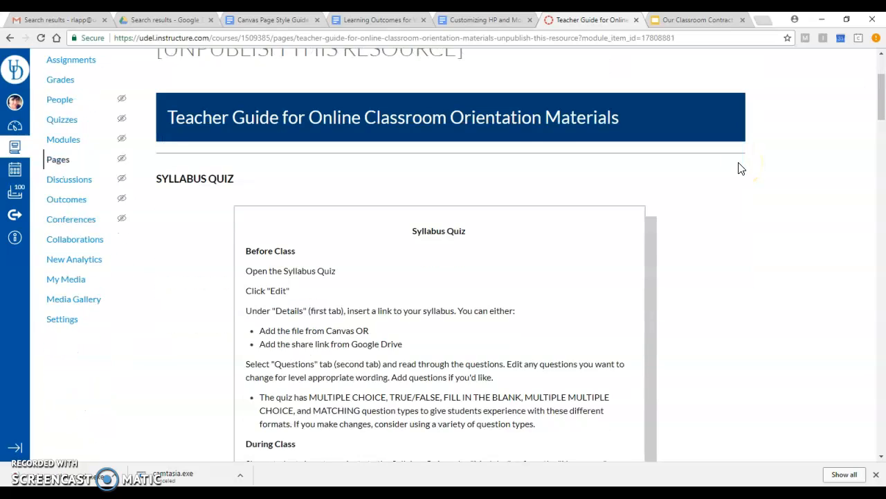
{"action": "scroll", "coordinate": [457, 269], "scroll_direction": "down", "scroll_amount": 11}
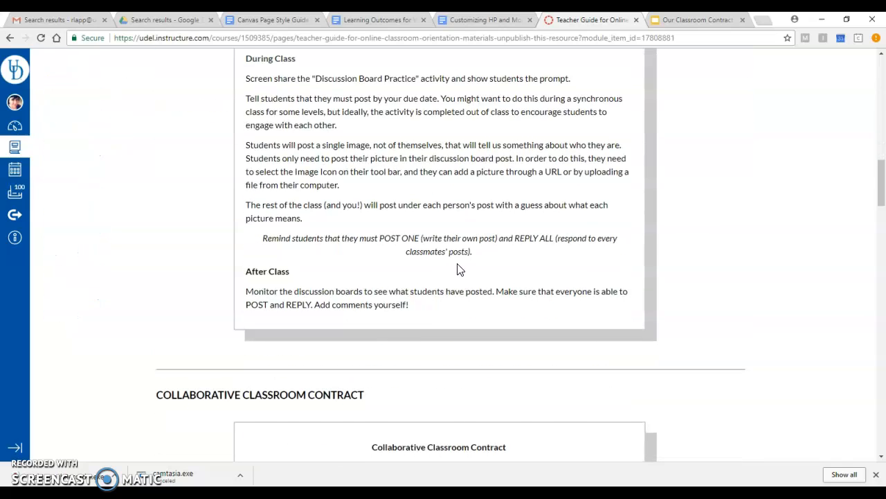
{"action": "scroll", "coordinate": [458, 264], "scroll_direction": "down", "scroll_amount": 3}
{"action": "scroll", "coordinate": [456, 250], "scroll_direction": "down", "scroll_amount": 1}
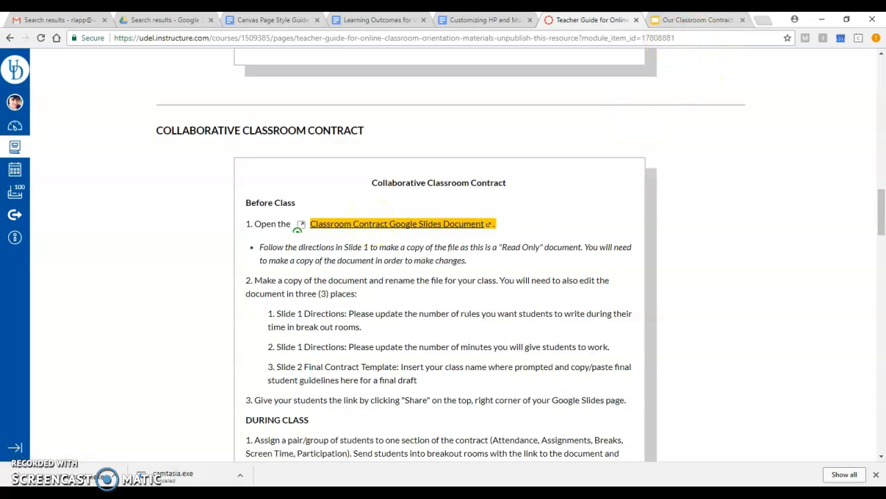
Switch to the Our Classroom Contract presentation in Google Slides and read the teacher instructions in the red-outlined box on slide 1
{"action": "left_click", "coordinate": [705, 21]}
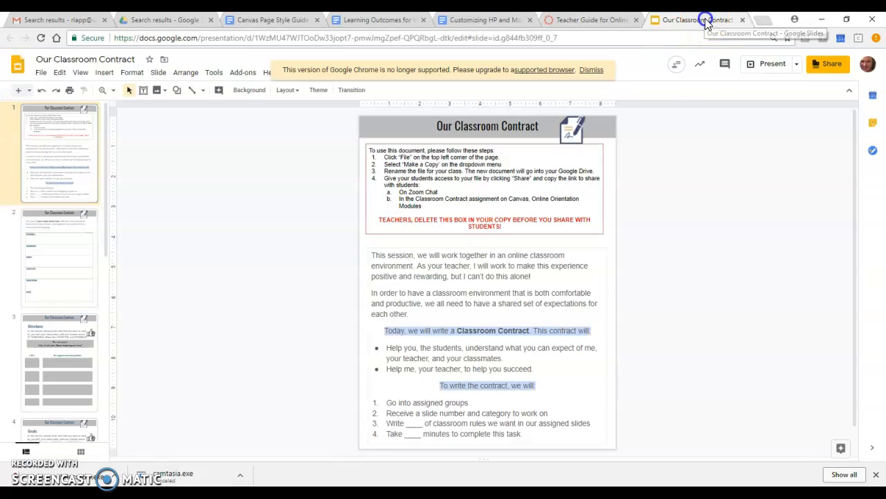
{"action": "left_click", "coordinate": [460, 188]}
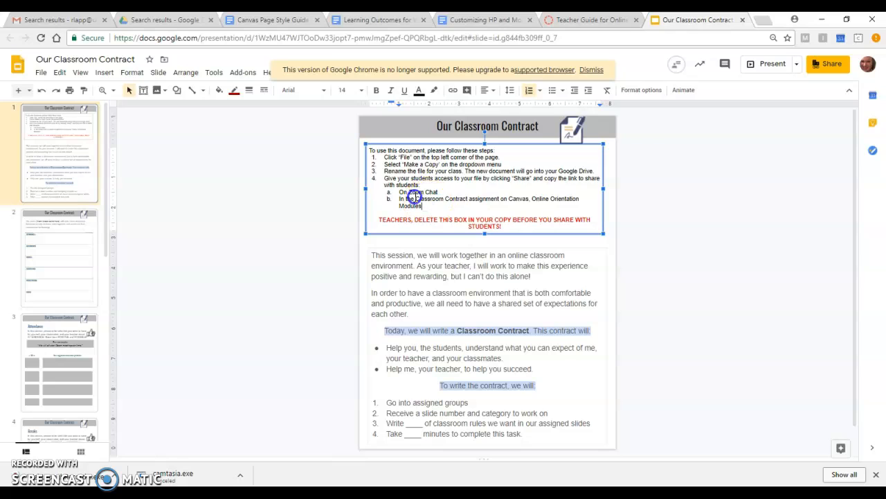
{"action": "left_click_drag", "start_coordinate": [423, 206], "coordinate": [370, 164]}
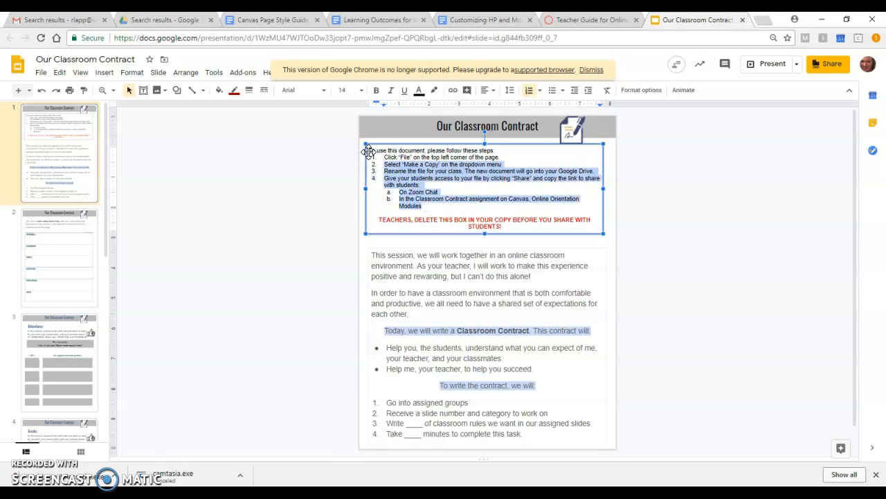
Make a copy of the entire presentation named ALCS Classroom Contract, stored in My Drive
{"action": "left_click", "coordinate": [41, 73]}
{"action": "left_click", "coordinate": [89, 173]}
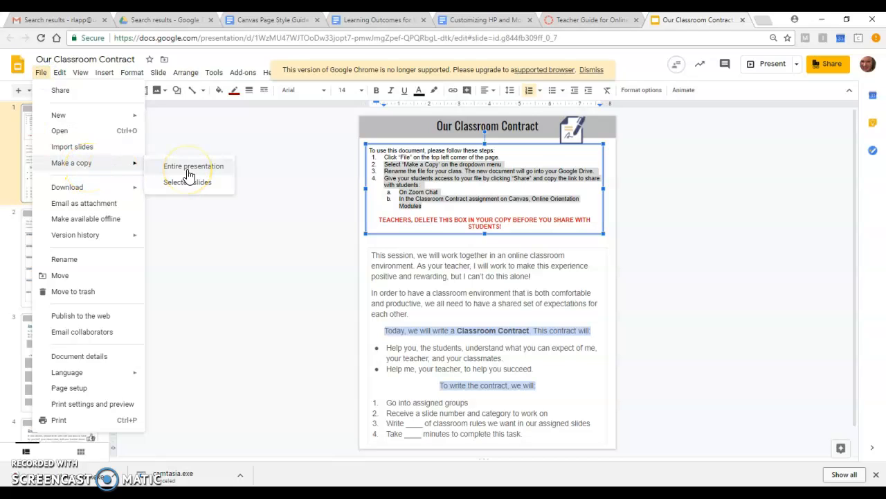
{"action": "left_click", "coordinate": [189, 173]}
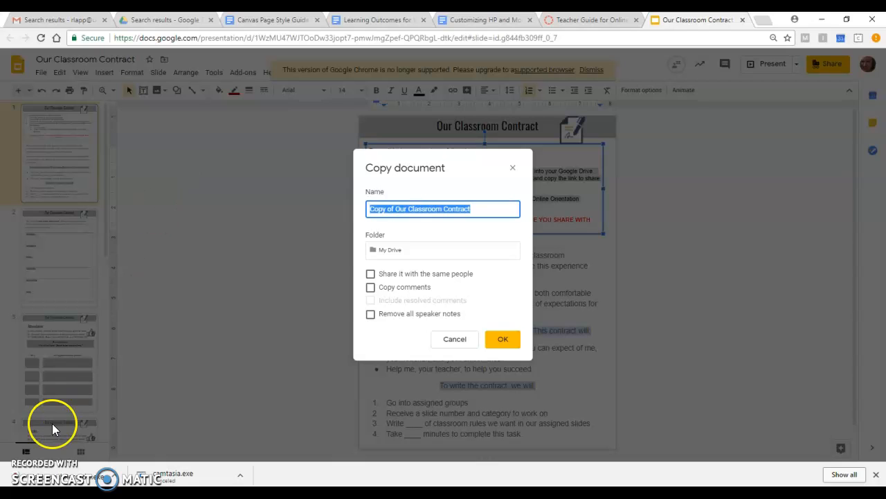
{"action": "left_click", "coordinate": [25, 460]}
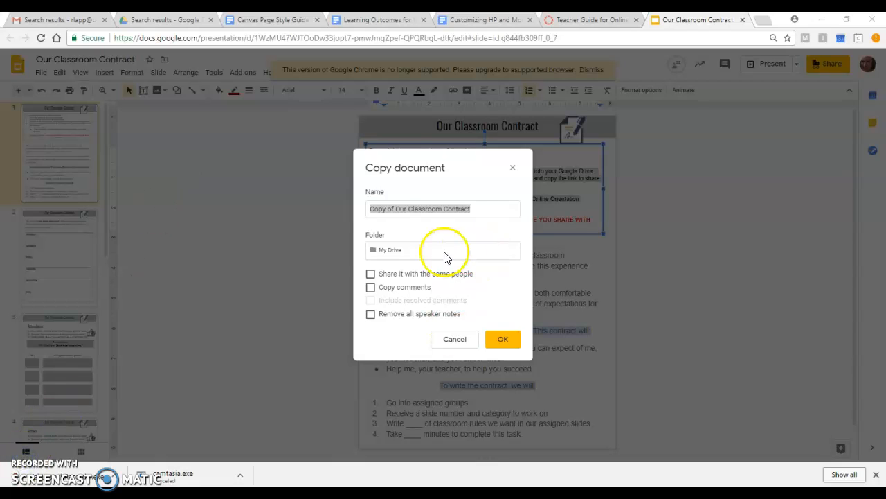
{"action": "left_click", "coordinate": [477, 210]}
{"action": "type", "text": "ALS"}
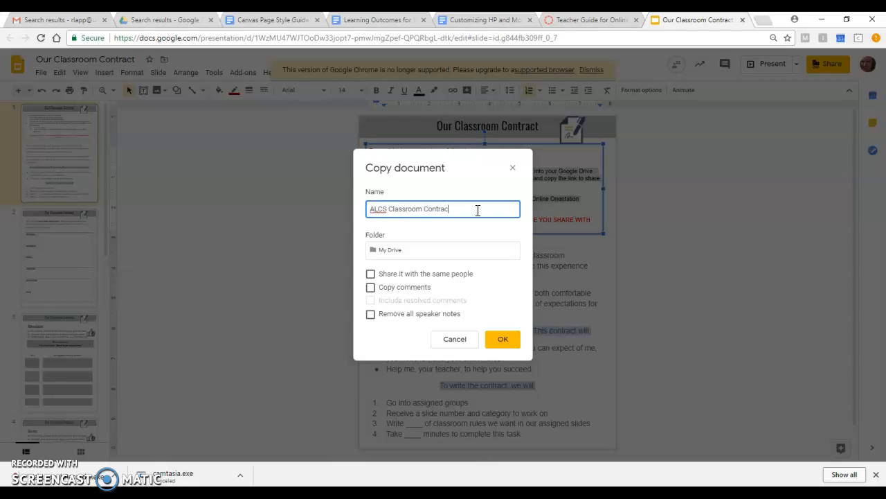
{"action": "left_click", "coordinate": [400, 253]}
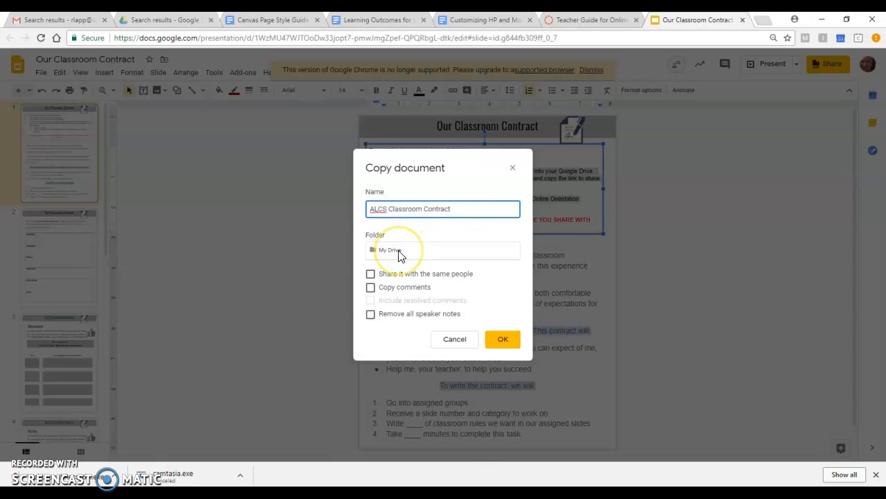
{"action": "left_click", "coordinate": [511, 341]}
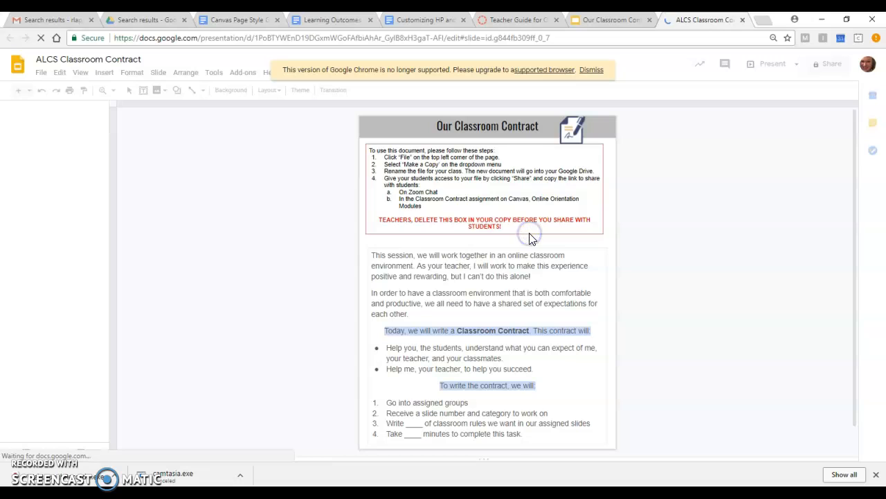
Delete the teacher instructions box from slide 1 of the copied contract and select the introduction text box below it
{"action": "left_click", "coordinate": [509, 143]}
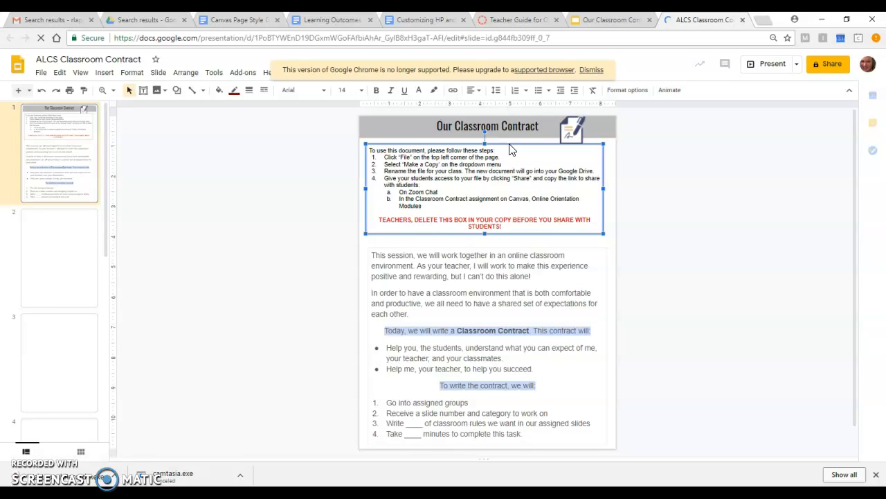
{"action": "key", "text": "Delete"}
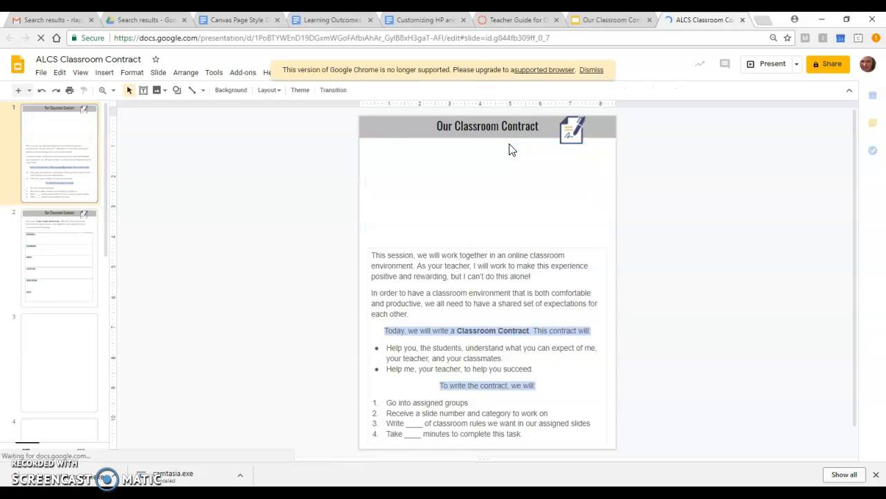
{"action": "left_click", "coordinate": [478, 266]}
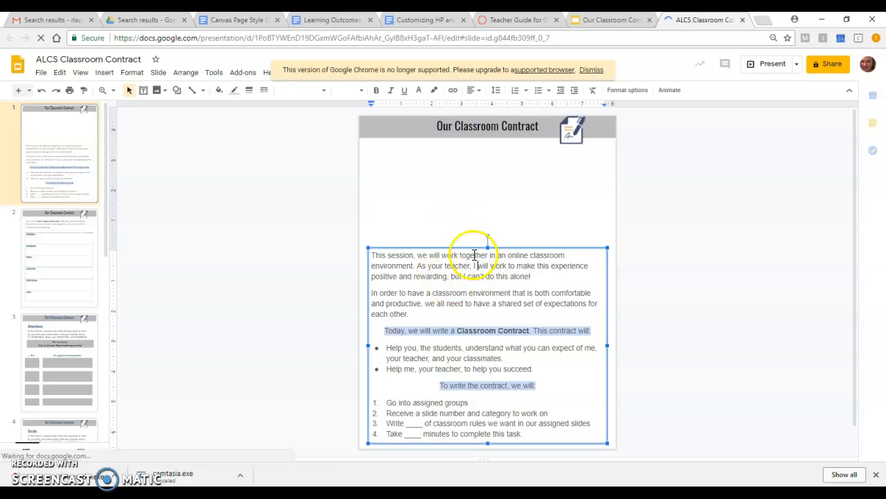